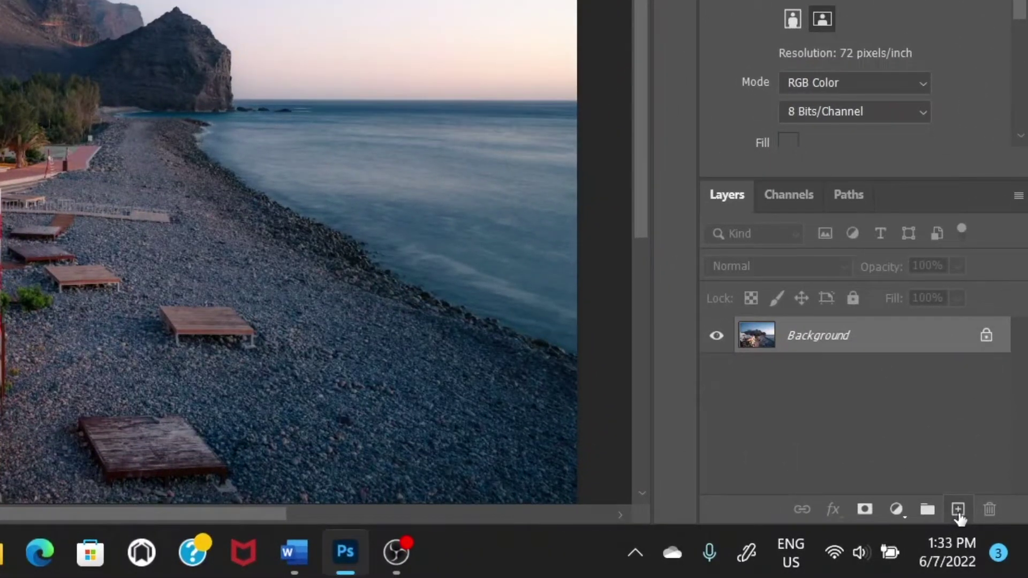
- Add a new blank layer above the Background photo
{"action": "left_click", "coordinate": [959, 512]}
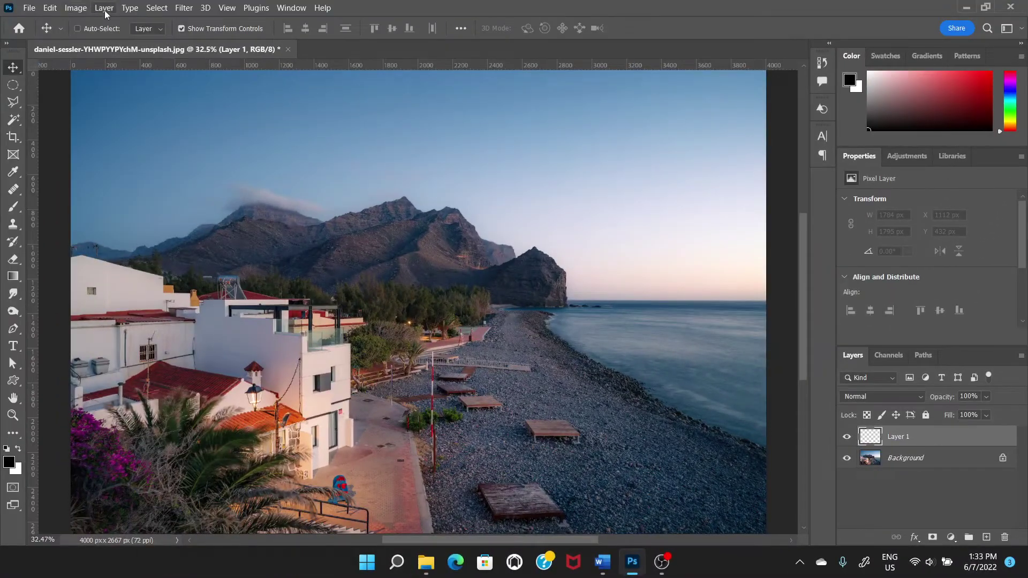
{"action": "left_click", "coordinate": [105, 9]}
{"action": "mouse_move", "coordinate": [138, 23]}
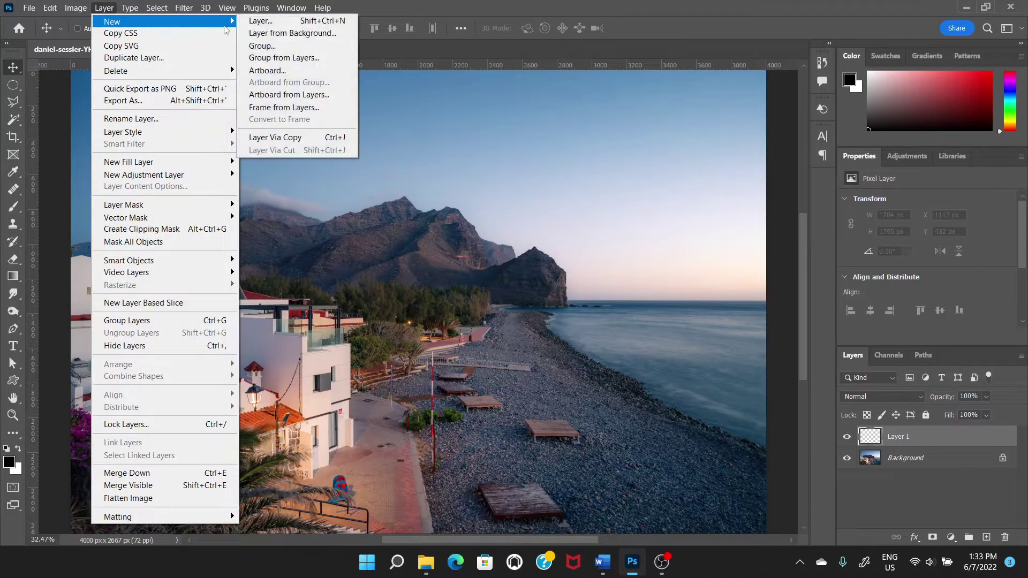
{"action": "left_click", "coordinate": [381, 7]}
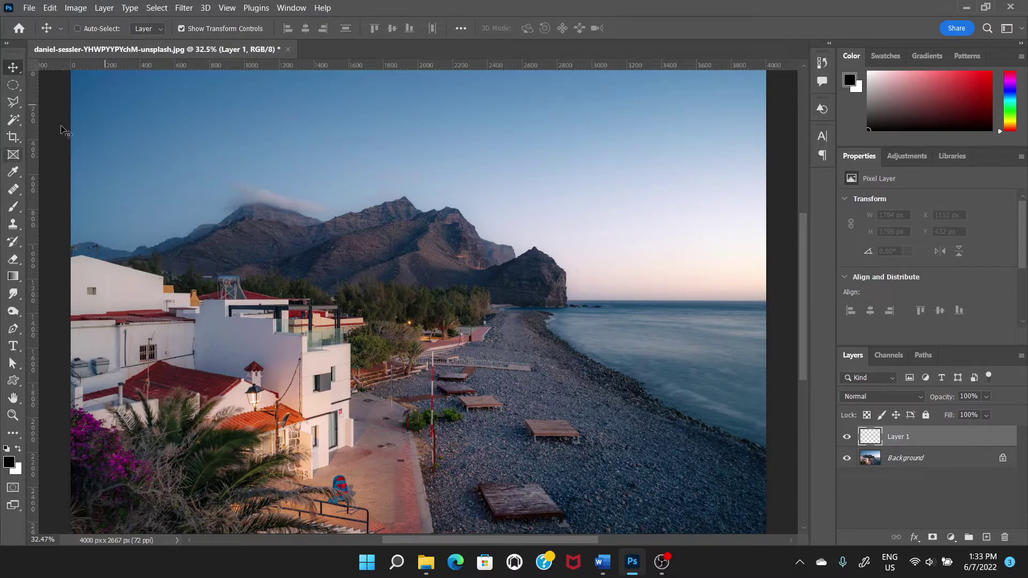
- Draw a circular selection about 1633 px across over the middle of the photo, fill it with black and deselect
{"action": "left_click", "coordinate": [13, 86]}
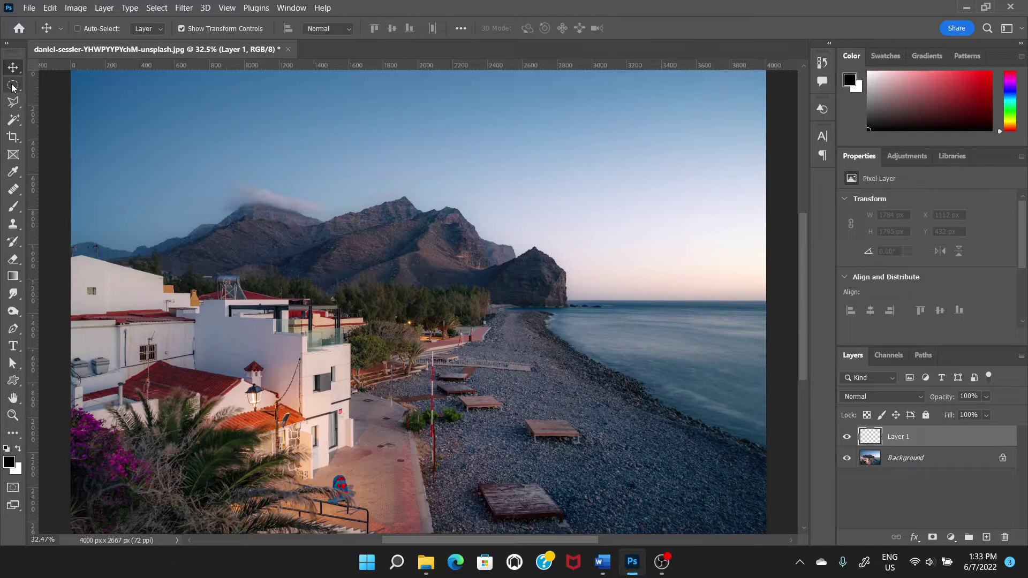
{"action": "left_click", "coordinate": [53, 99]}
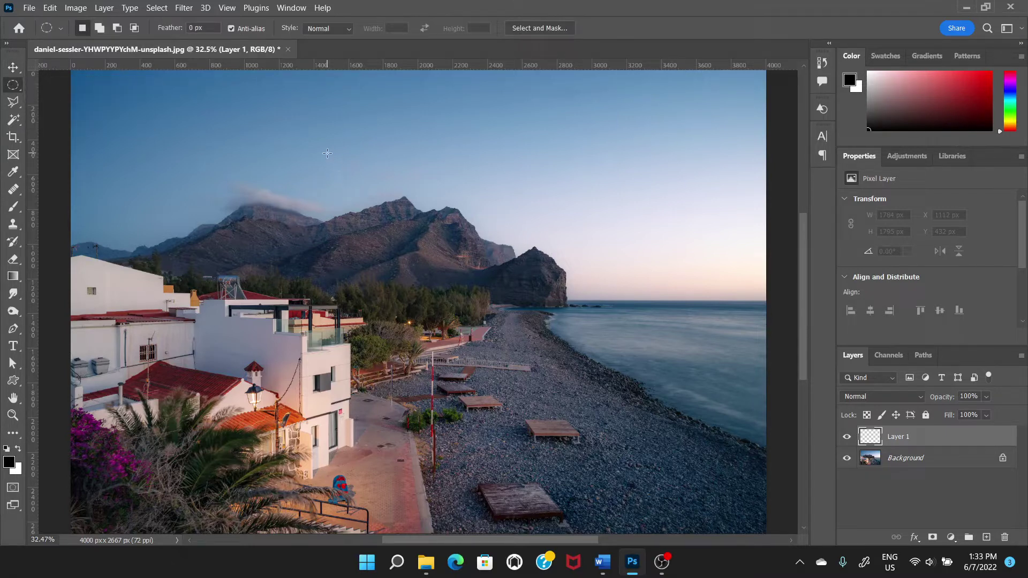
{"action": "left_click_drag", "start_coordinate": [327, 153], "coordinate": [644, 437]}
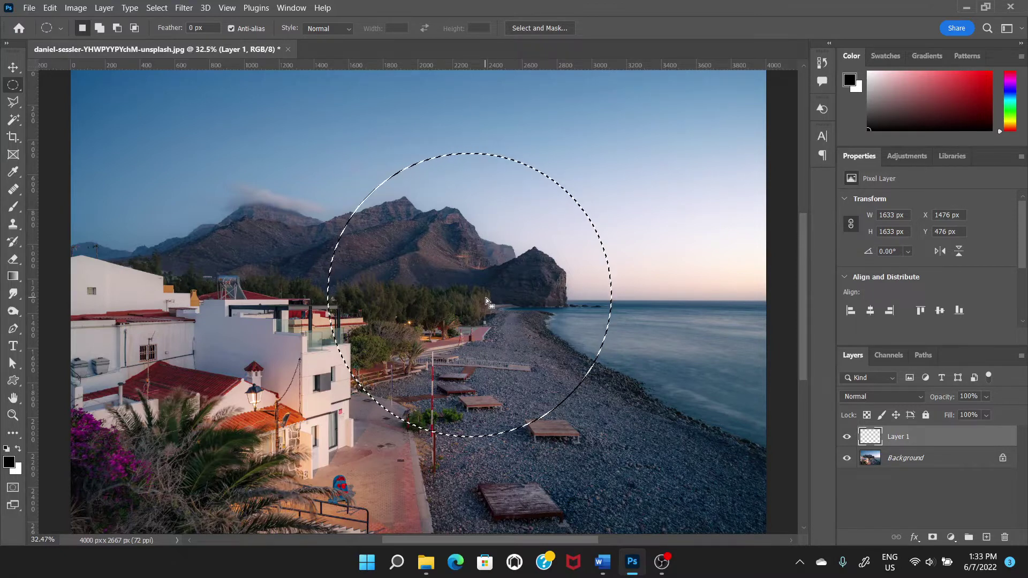
{"action": "key", "text": "alt+BackSpace"}
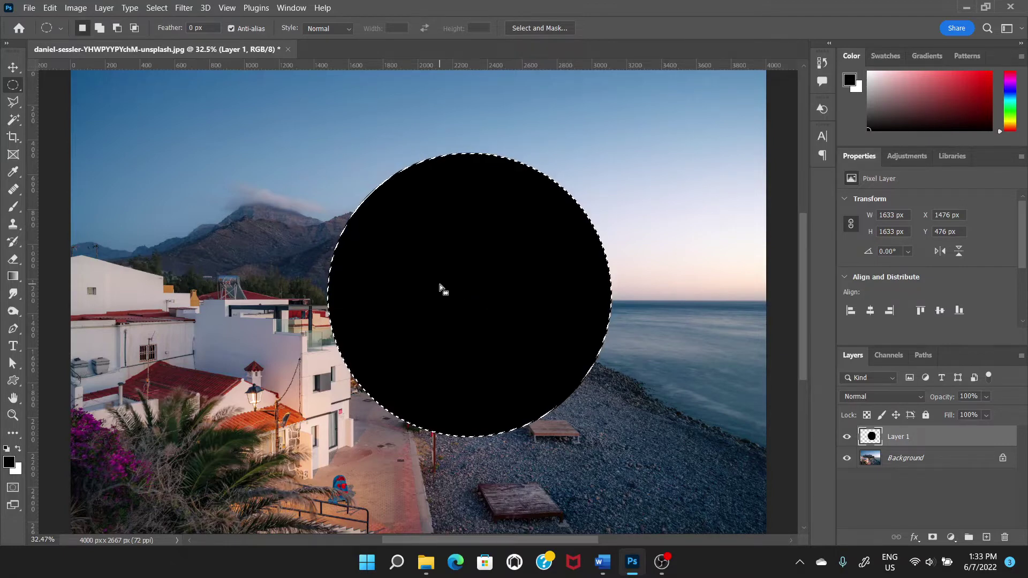
{"action": "key", "text": "ctrl+d"}
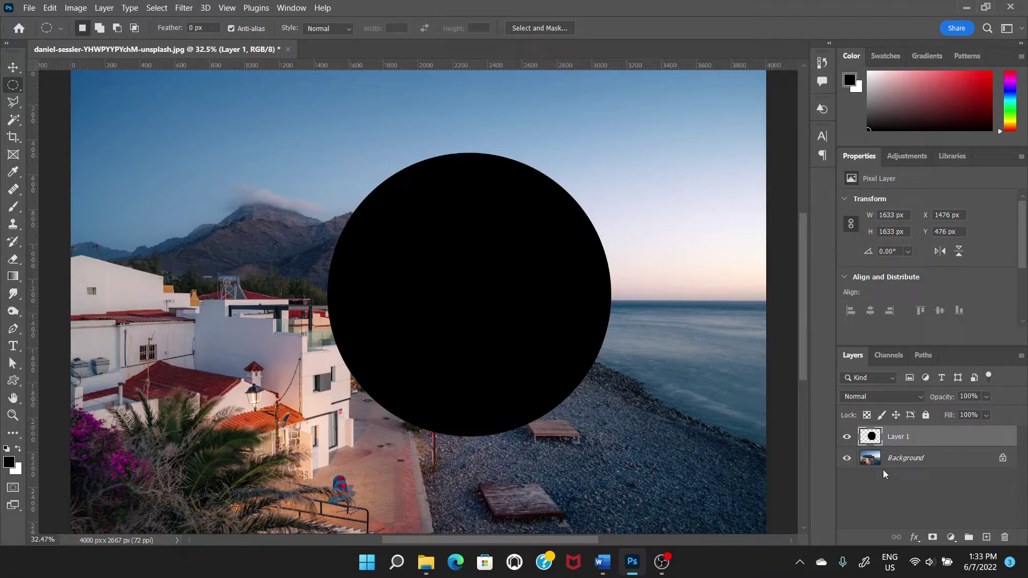
- Align the black circle to the horizontal and vertical centre of the Background layer
{"action": "left_click", "coordinate": [929, 459], "text": "shift"}
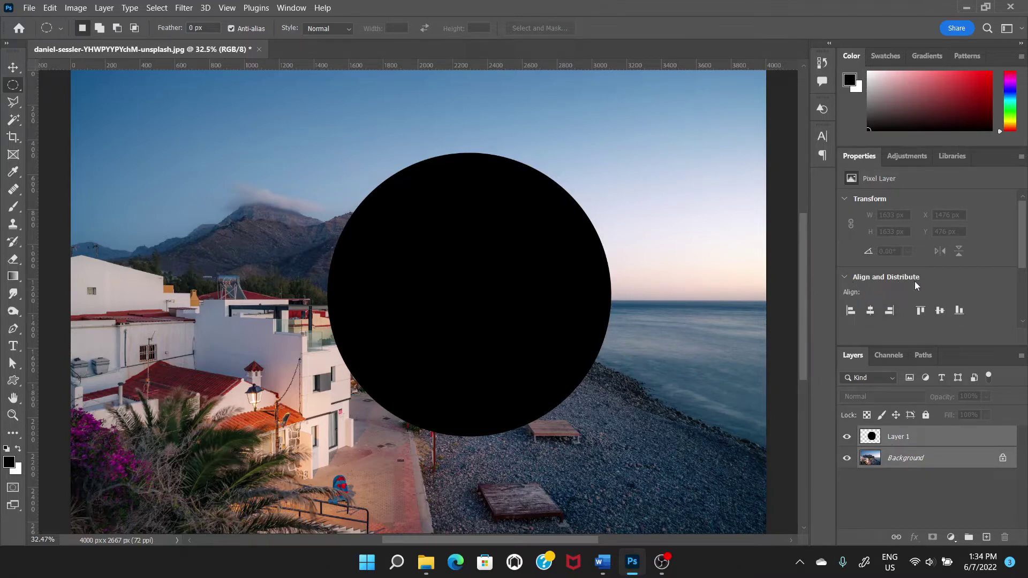
{"action": "left_click", "coordinate": [870, 311]}
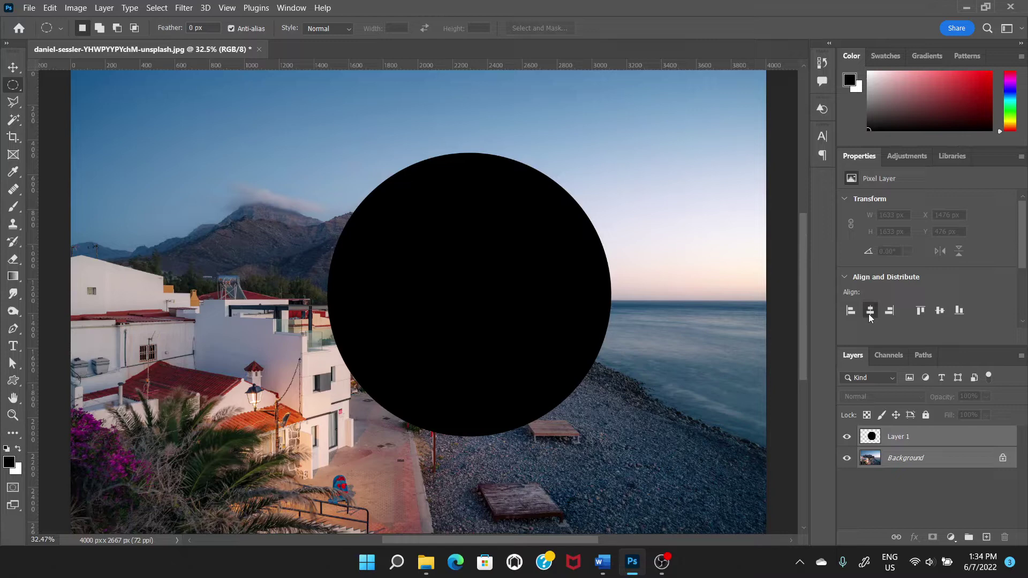
{"action": "left_click", "coordinate": [940, 311]}
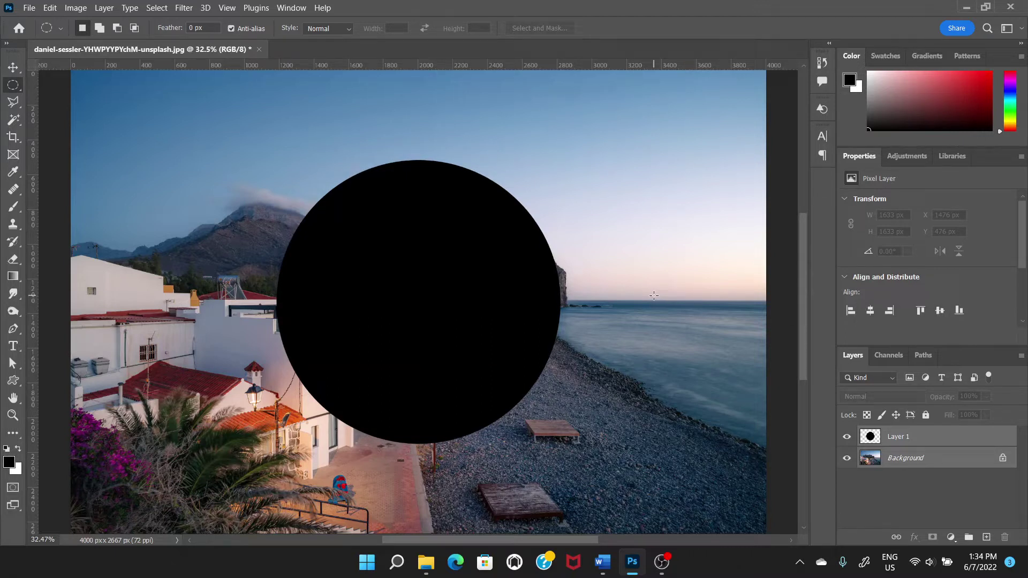
- Duplicate the Background layer, keeping the copy below the black circle layer
{"action": "left_click", "coordinate": [947, 437]}
{"action": "left_click", "coordinate": [931, 459]}
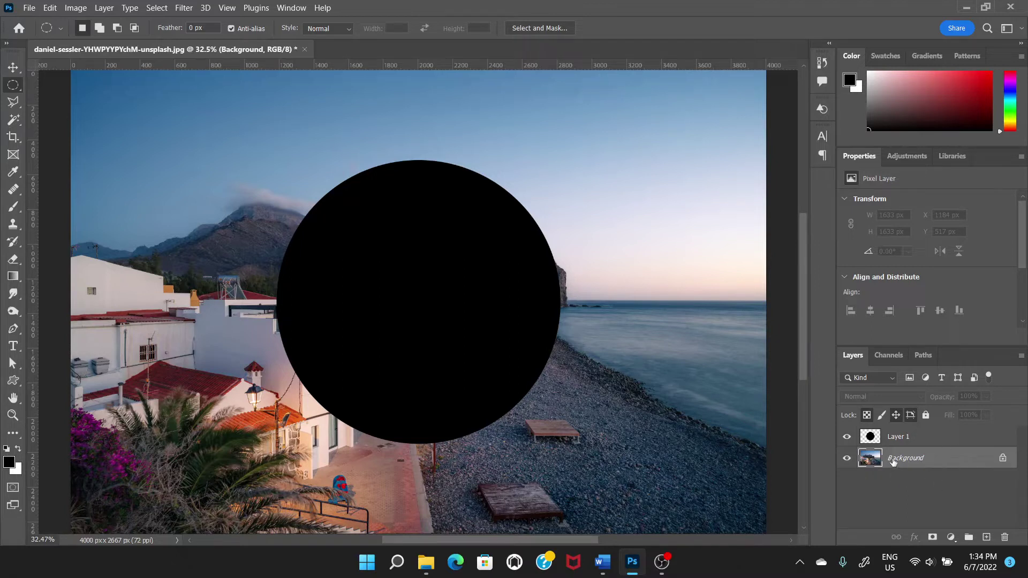
{"action": "left_click_drag", "start_coordinate": [893, 462], "coordinate": [987, 536]}
{"action": "key", "text": "ctrl+j"}
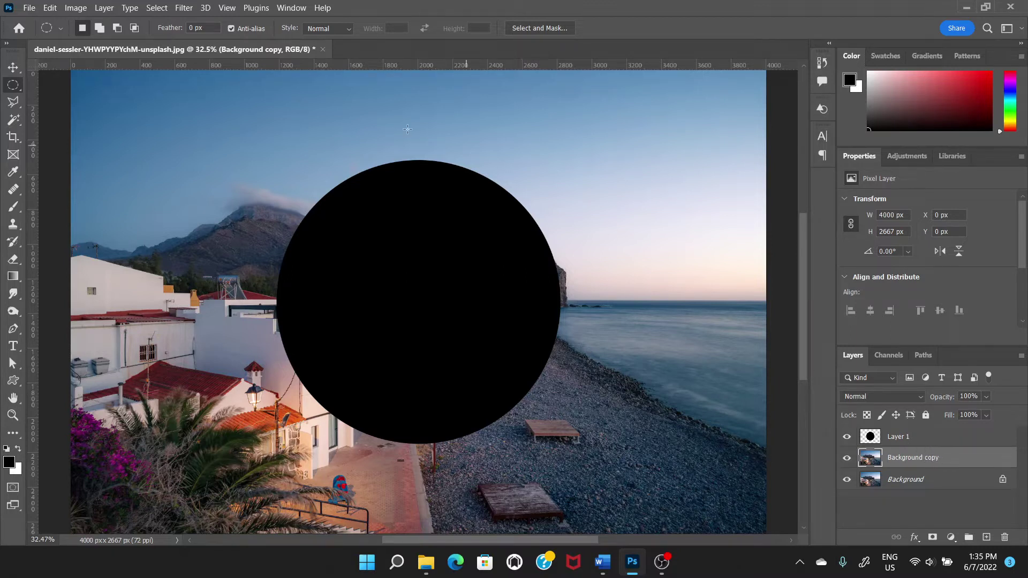
- Apply the Spherize distortion filter to the Background copy with an amount of 100% in Normal mode
{"action": "left_click", "coordinate": [184, 8]}
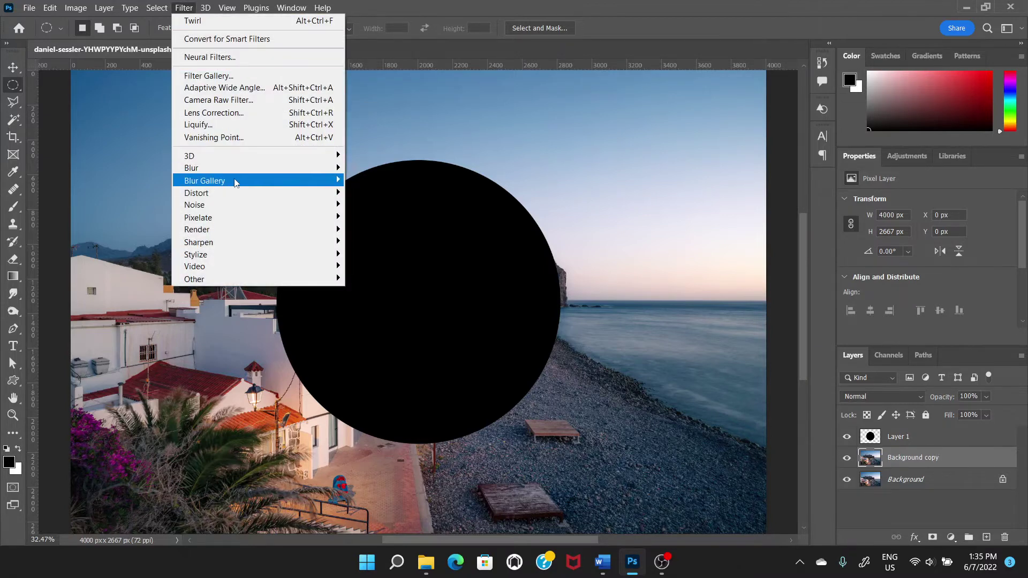
{"action": "mouse_move", "coordinate": [250, 192]}
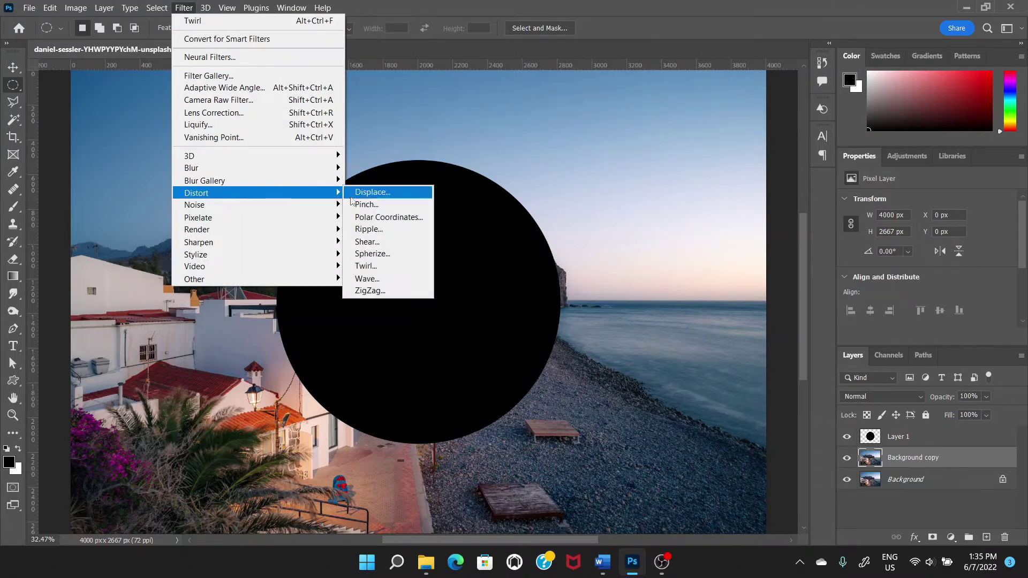
{"action": "left_click", "coordinate": [394, 252]}
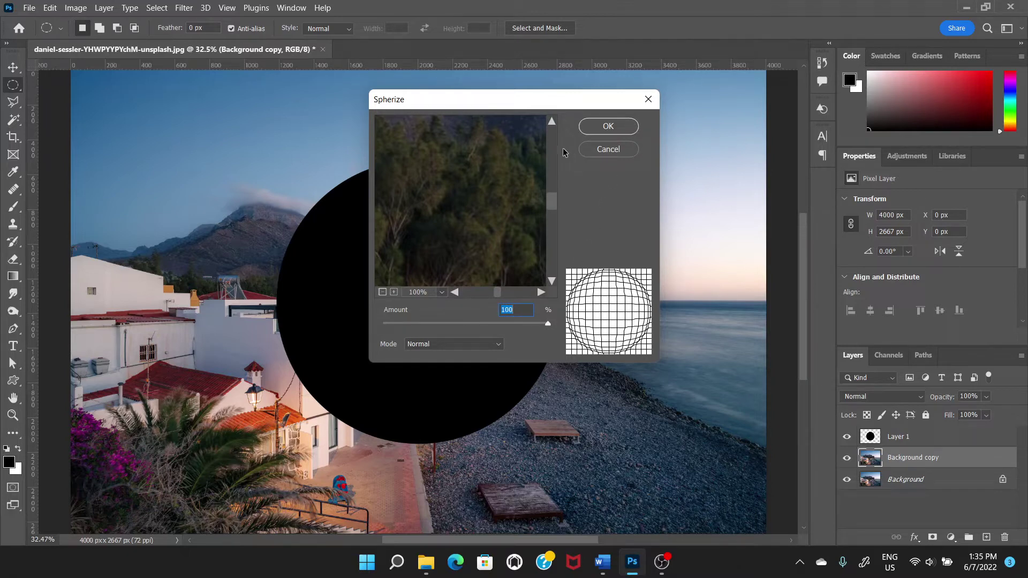
{"action": "left_click", "coordinate": [610, 125]}
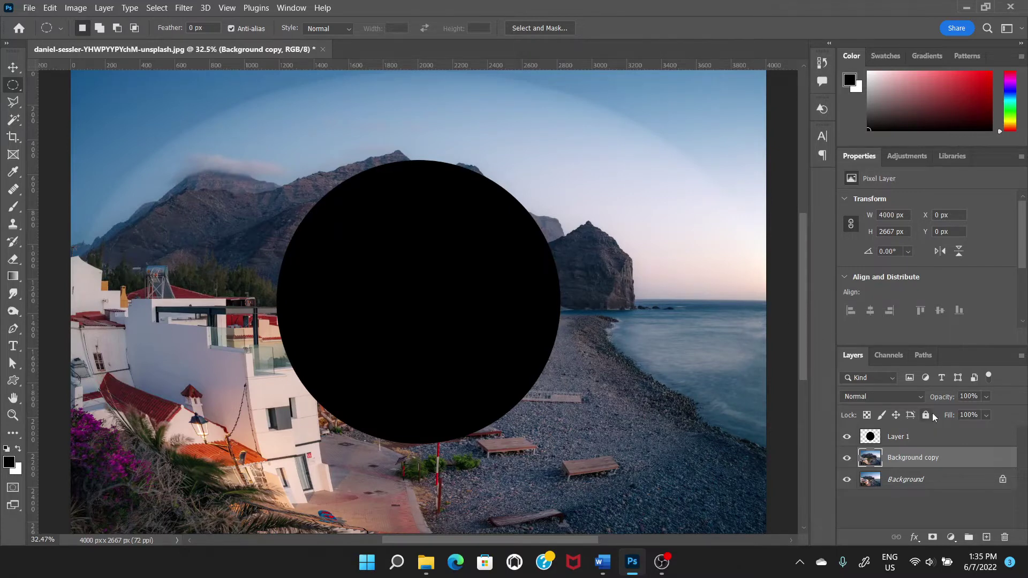
- Scale the spherized Background copy to about 43.18% width and 64.68% height so it closely frames the black circle
{"action": "left_click", "coordinate": [17, 73]}
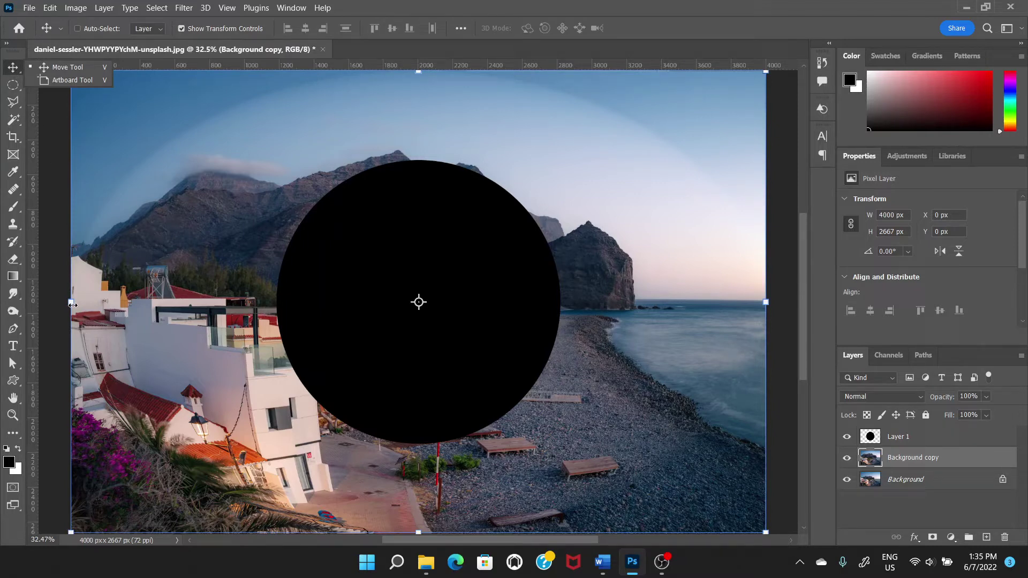
{"action": "left_click_drag", "start_coordinate": [71, 304], "coordinate": [271, 324]}
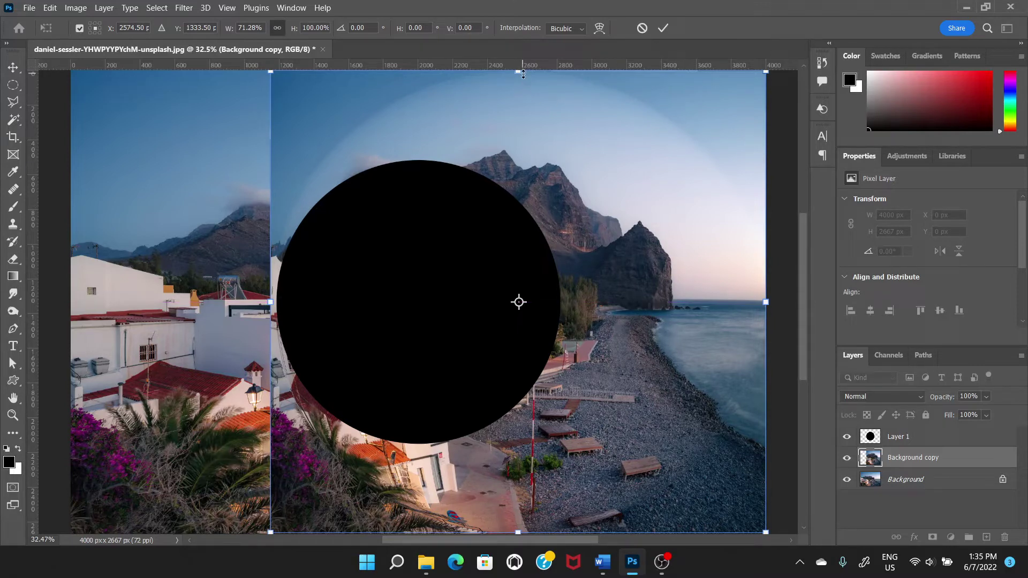
{"action": "left_click_drag", "start_coordinate": [767, 302], "coordinate": [573, 329]}
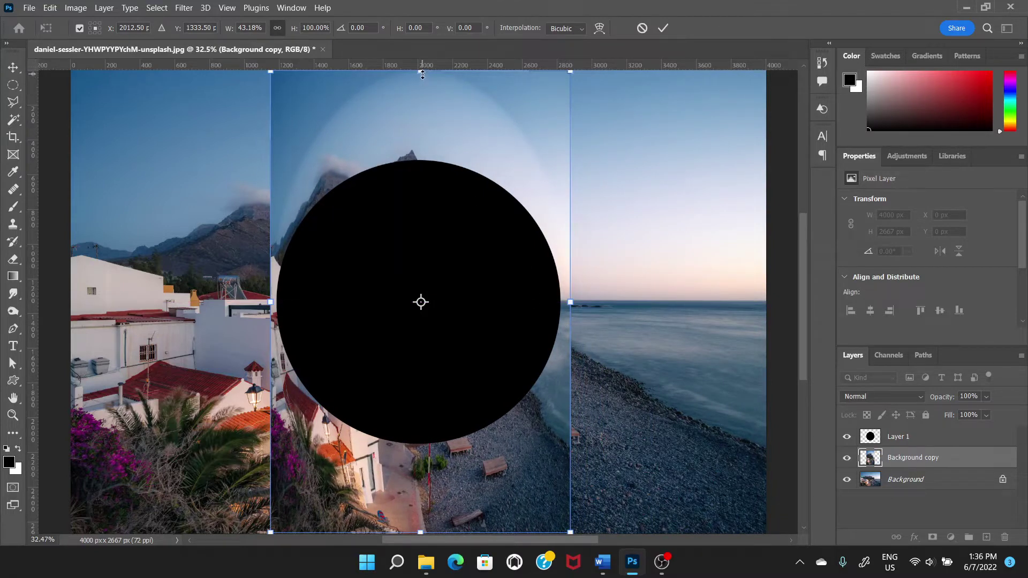
{"action": "left_click_drag", "start_coordinate": [423, 75], "coordinate": [424, 144]}
{"action": "left_click_drag", "start_coordinate": [421, 534], "coordinate": [437, 460]}
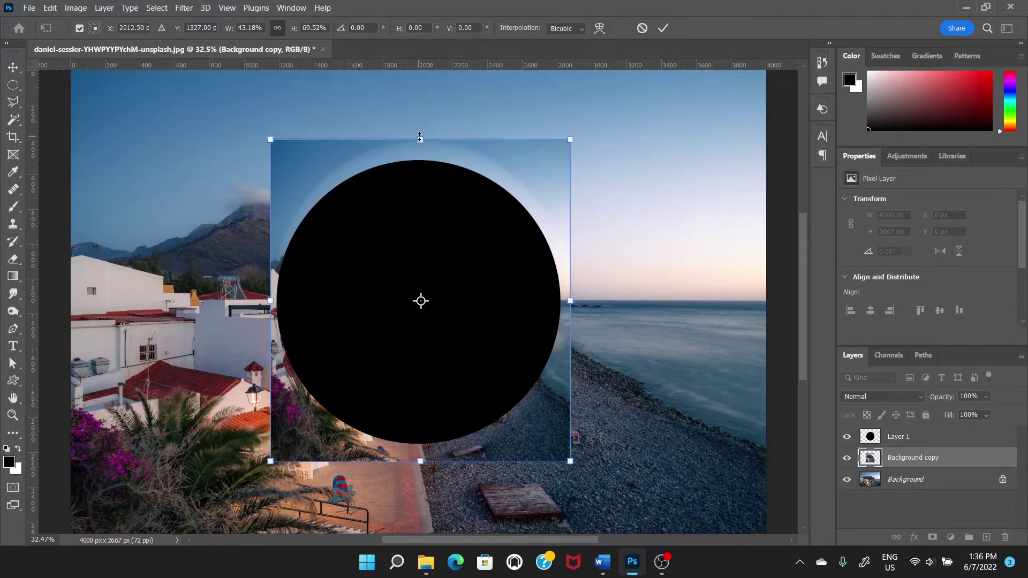
{"action": "left_click_drag", "start_coordinate": [420, 138], "coordinate": [423, 149]}
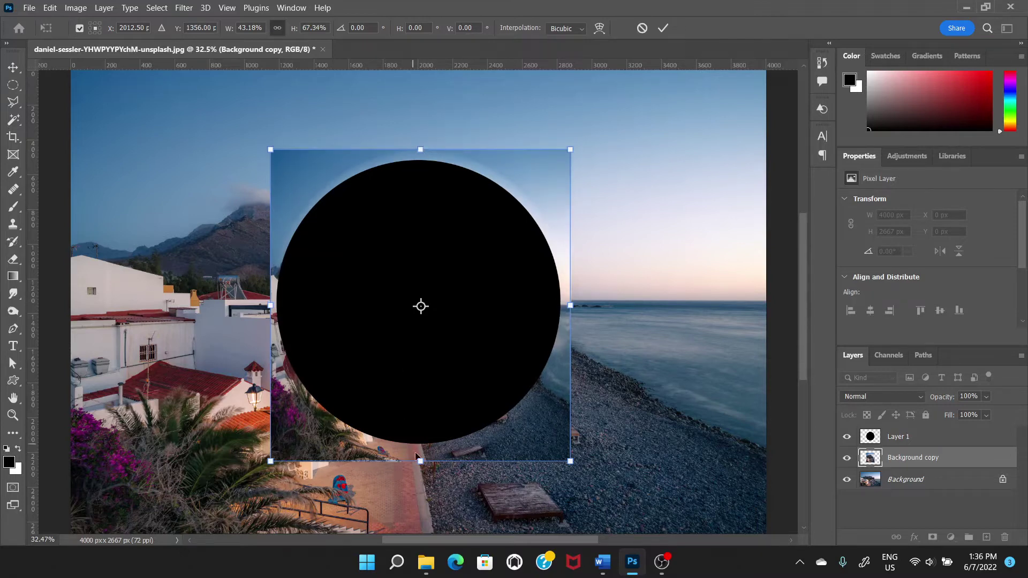
{"action": "left_click_drag", "start_coordinate": [421, 462], "coordinate": [424, 451]}
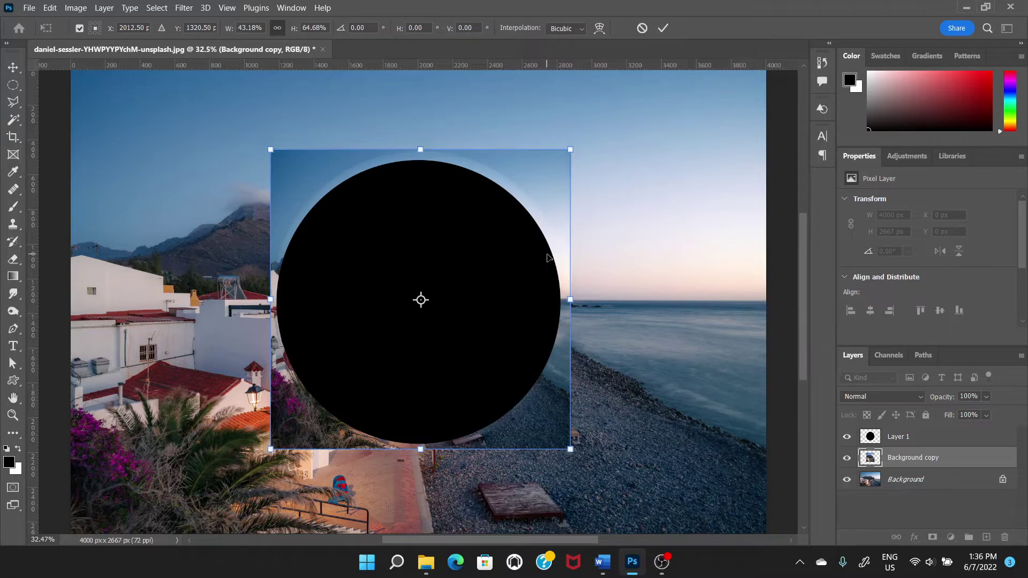
{"action": "key", "text": "Return"}
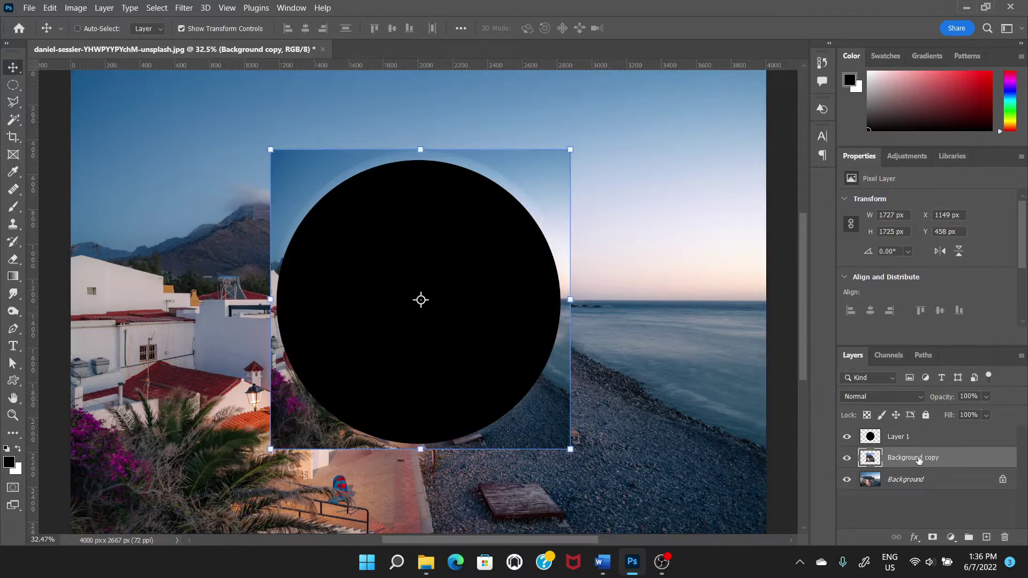
- Move the Background copy above the circle layer and mask it to the circle's outline
{"action": "left_click_drag", "start_coordinate": [951, 464], "coordinate": [917, 438]}
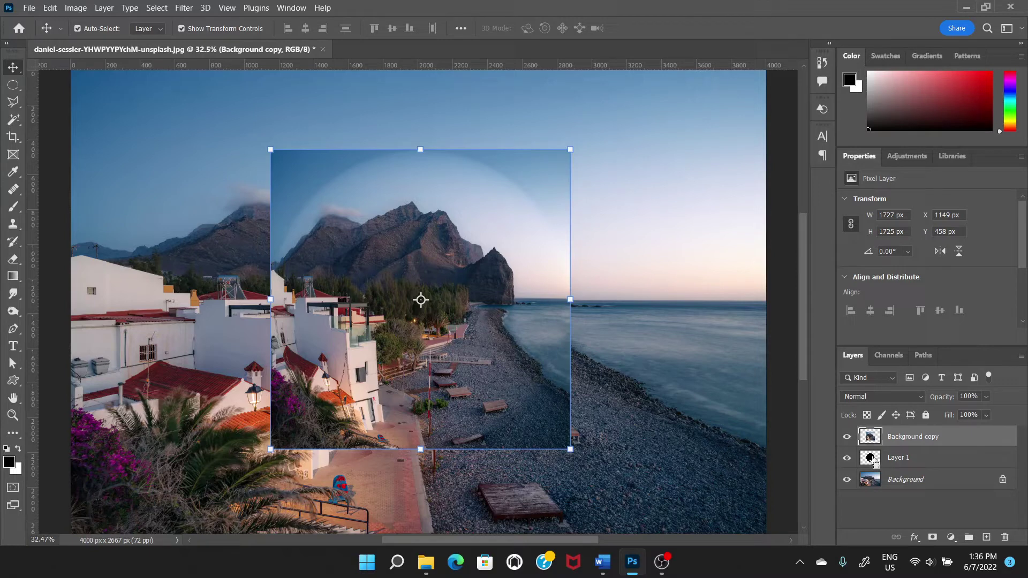
{"action": "left_click", "coordinate": [873, 460], "text": "ctrl"}
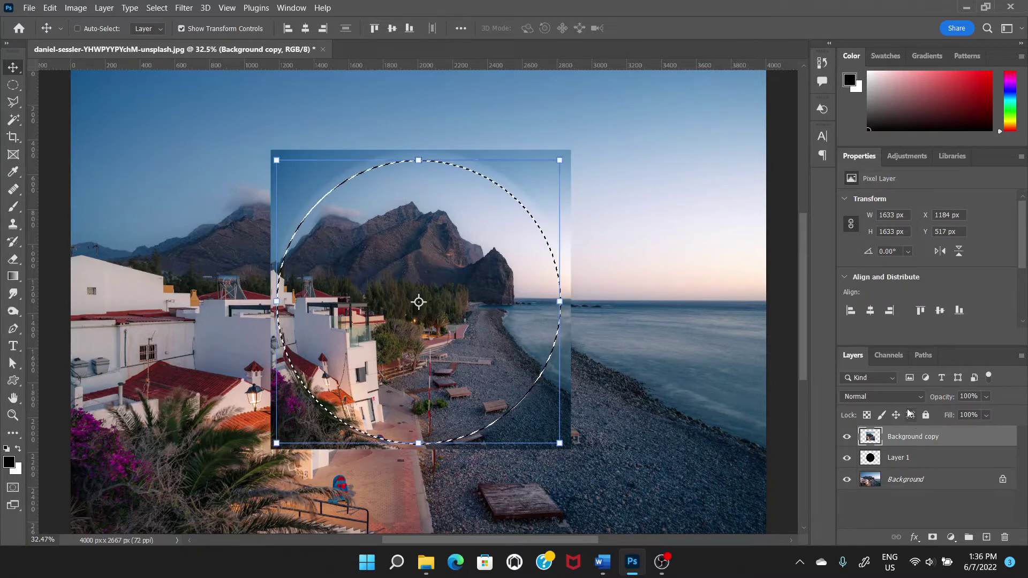
{"action": "left_click", "coordinate": [933, 537]}
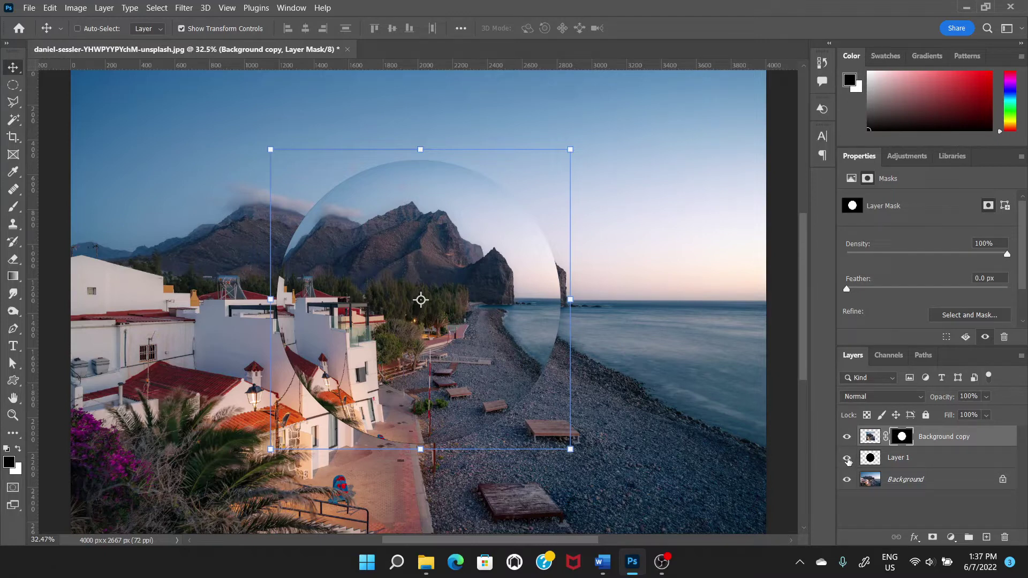
- Hide the black circle layer and target the Background copy's image instead of its mask
{"action": "left_click", "coordinate": [847, 459]}
{"action": "left_click", "coordinate": [988, 438]}
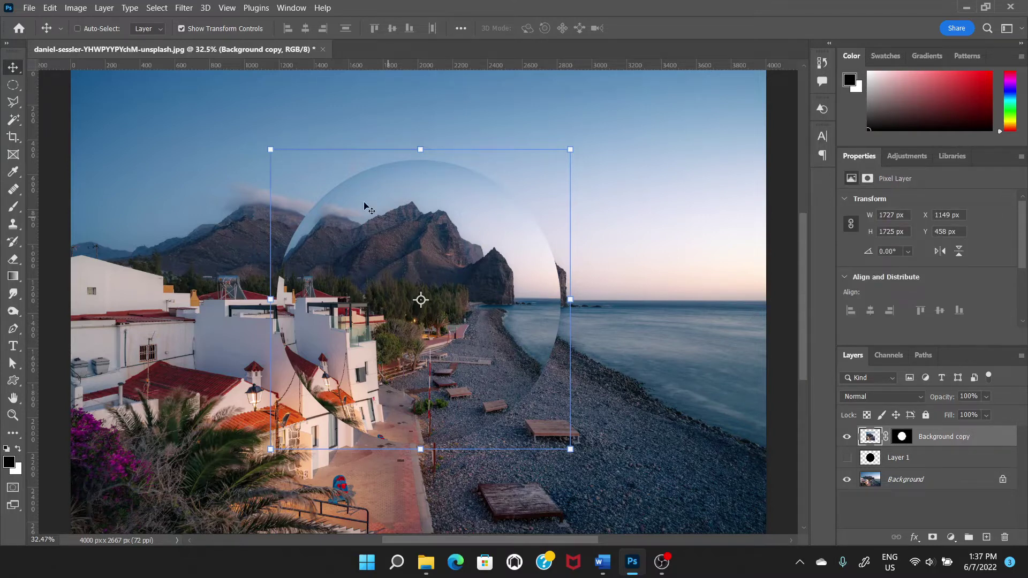
{"action": "left_click", "coordinate": [180, 11]}
{"action": "mouse_move", "coordinate": [243, 202]}
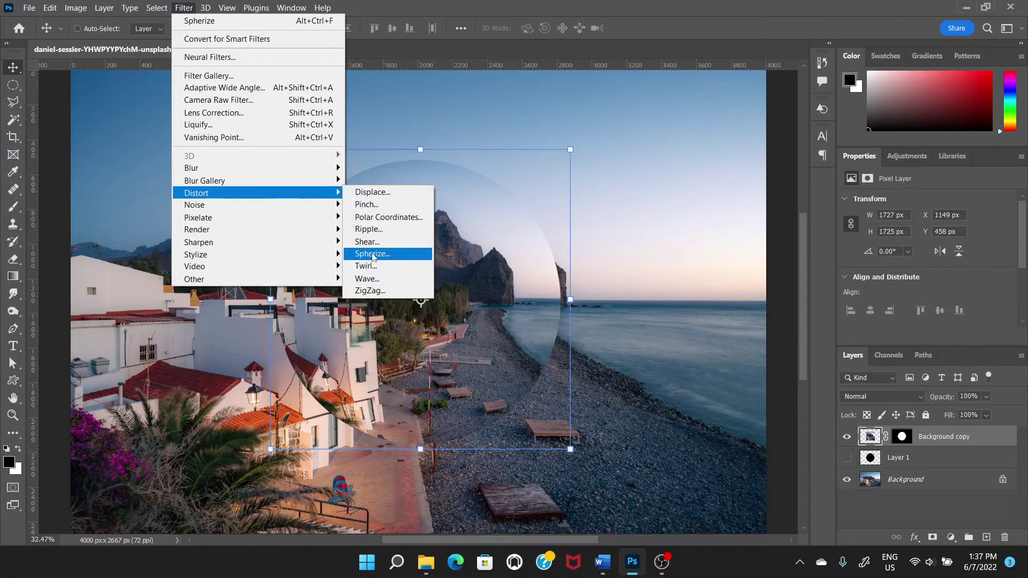
{"action": "left_click", "coordinate": [374, 267]}
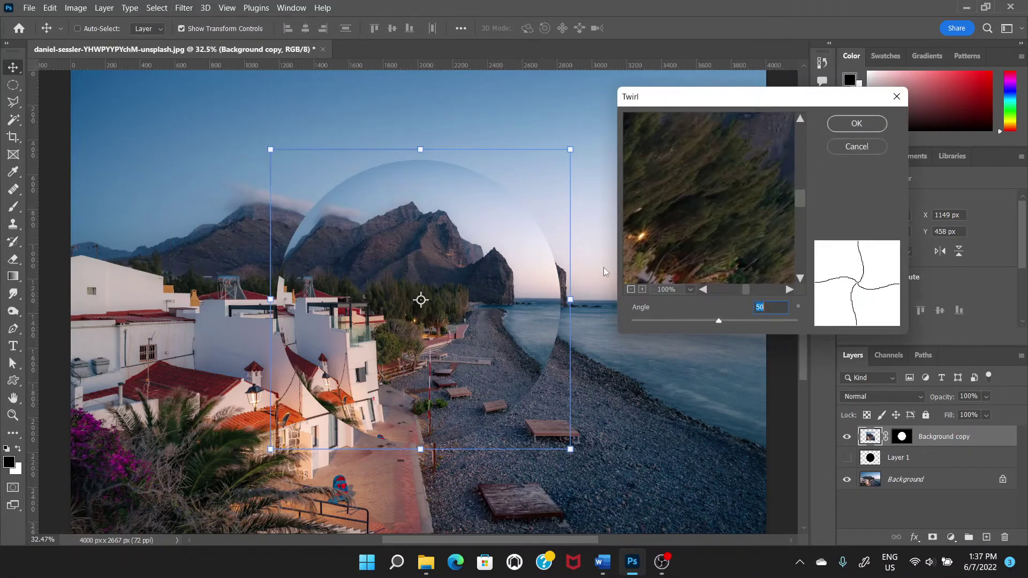
{"action": "left_click", "coordinate": [898, 98]}
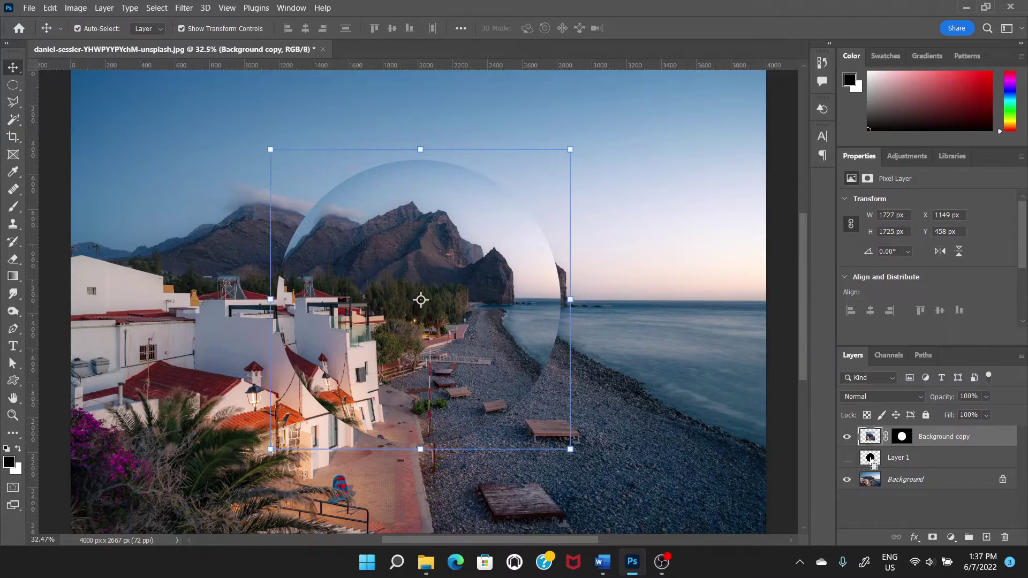
- Load the circle layer's outline as a selection, apply a 50° Twirl to the Background copy inside it, and deselect
{"action": "left_click", "coordinate": [871, 459], "text": "ctrl"}
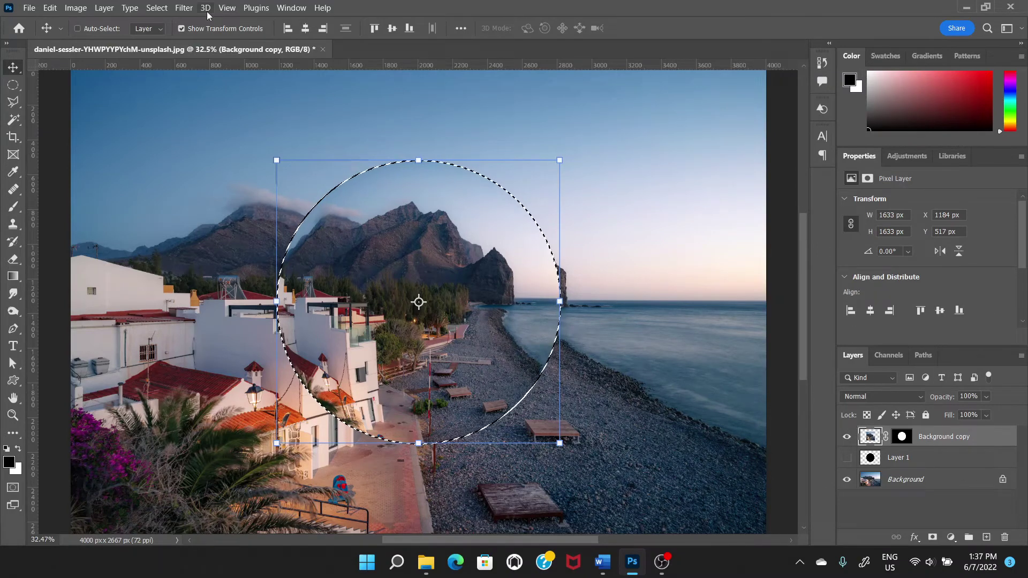
{"action": "left_click", "coordinate": [183, 8]}
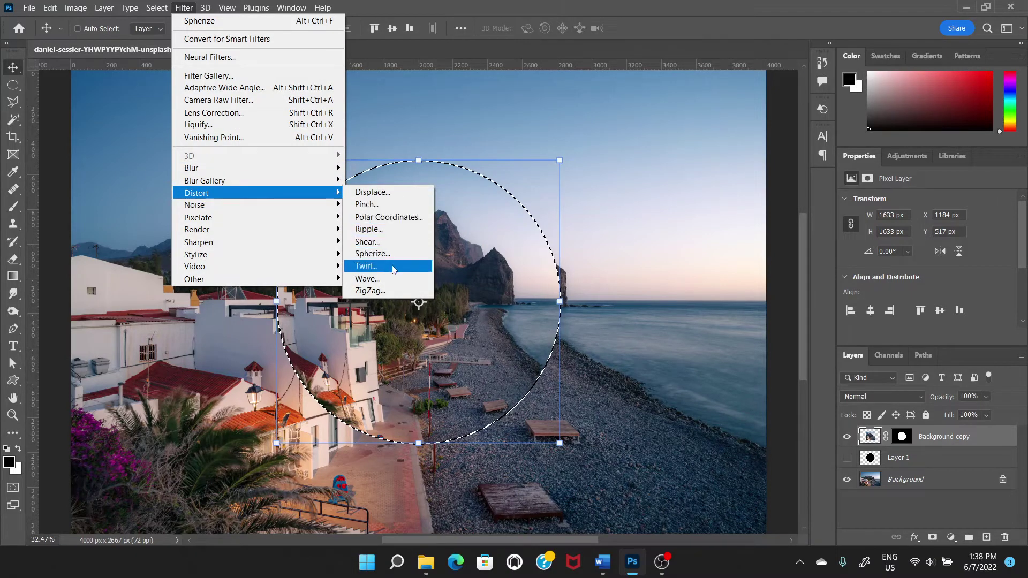
{"action": "left_click", "coordinate": [394, 269]}
{"action": "left_click", "coordinate": [869, 126]}
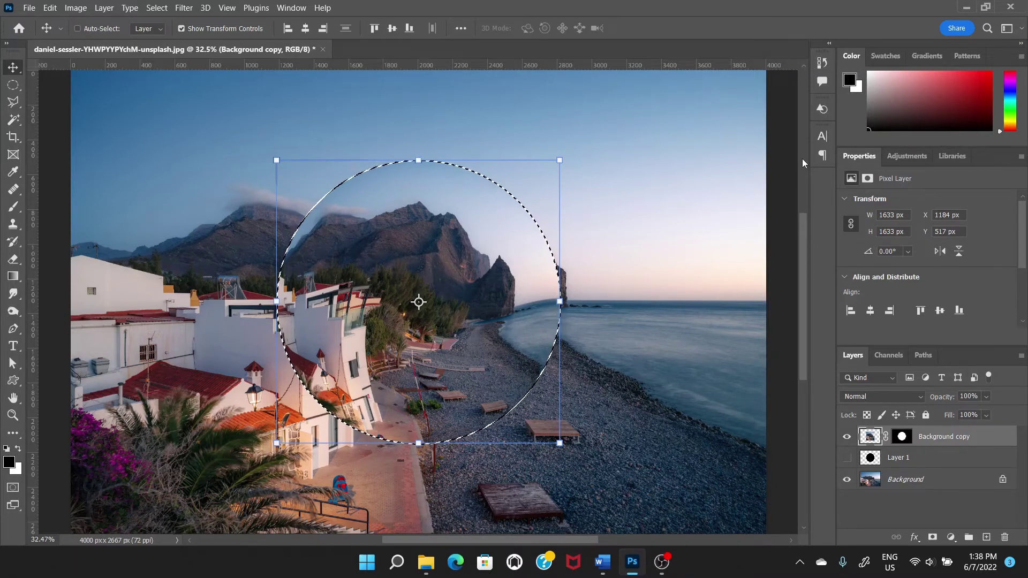
{"action": "key", "text": "ctrl+d"}
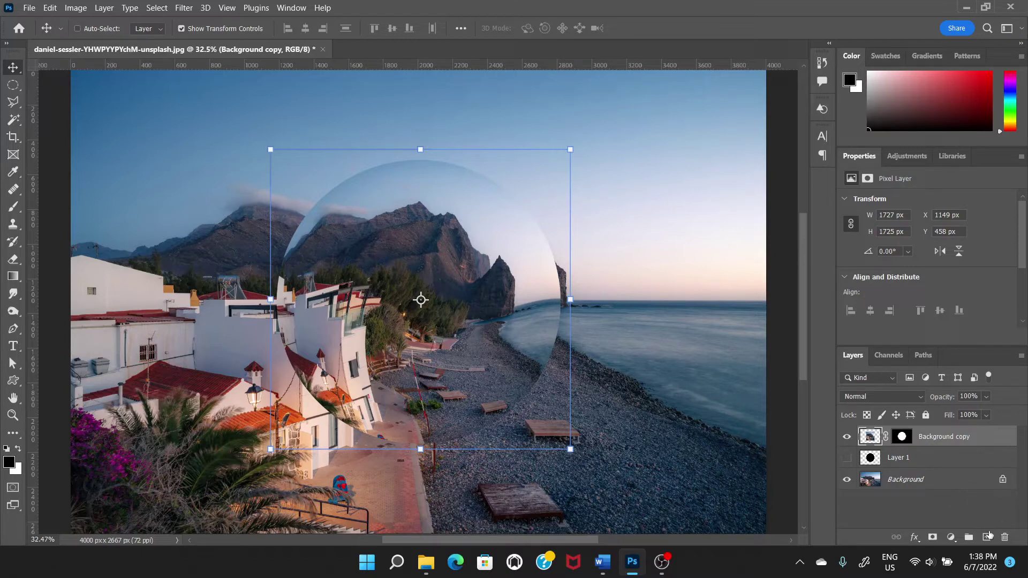
- Add a new layer above the Background copy and set up a soft 700 px brush with 0% hardness and black colour
{"action": "left_click", "coordinate": [988, 538]}
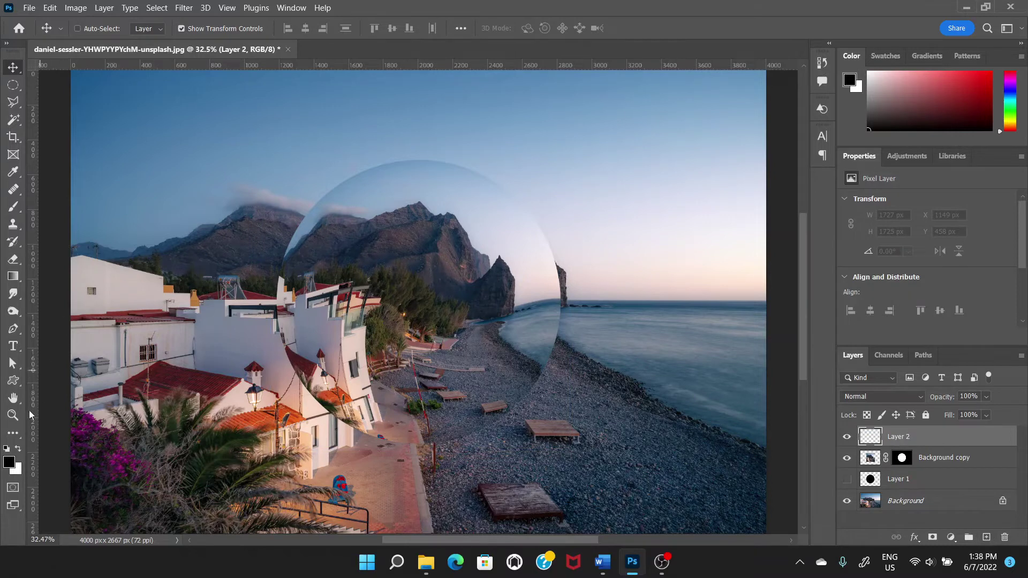
{"action": "left_click", "coordinate": [12, 209]}
{"action": "left_click", "coordinate": [31, 208]}
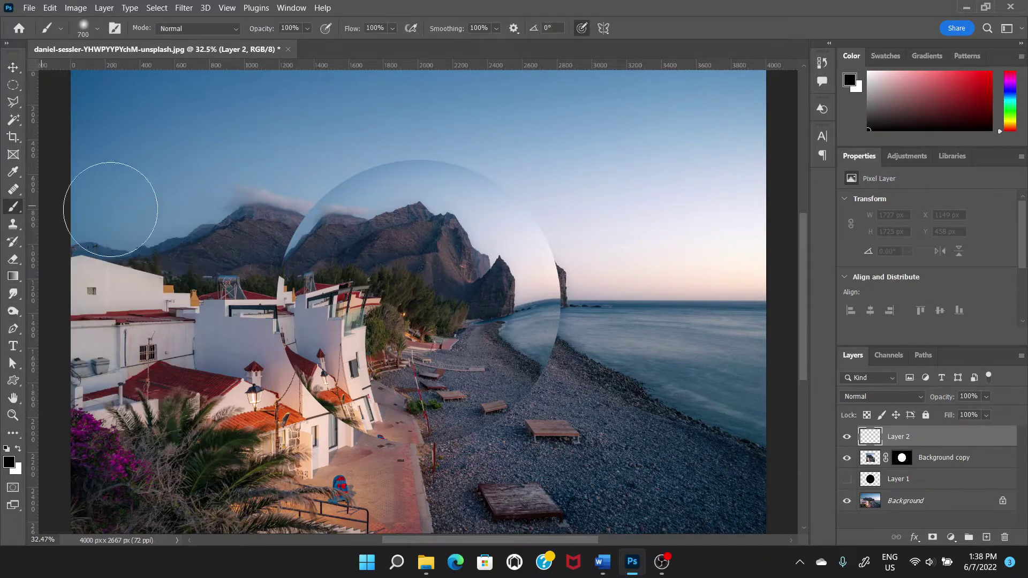
{"action": "right_click", "coordinate": [225, 172]}
{"action": "mouse_move", "coordinate": [287, 239]}
{"action": "left_mouse_down"}
{"action": "mouse_move", "coordinate": [336, 239]}
{"action": "mouse_move", "coordinate": [275, 239]}
{"action": "left_mouse_up"}
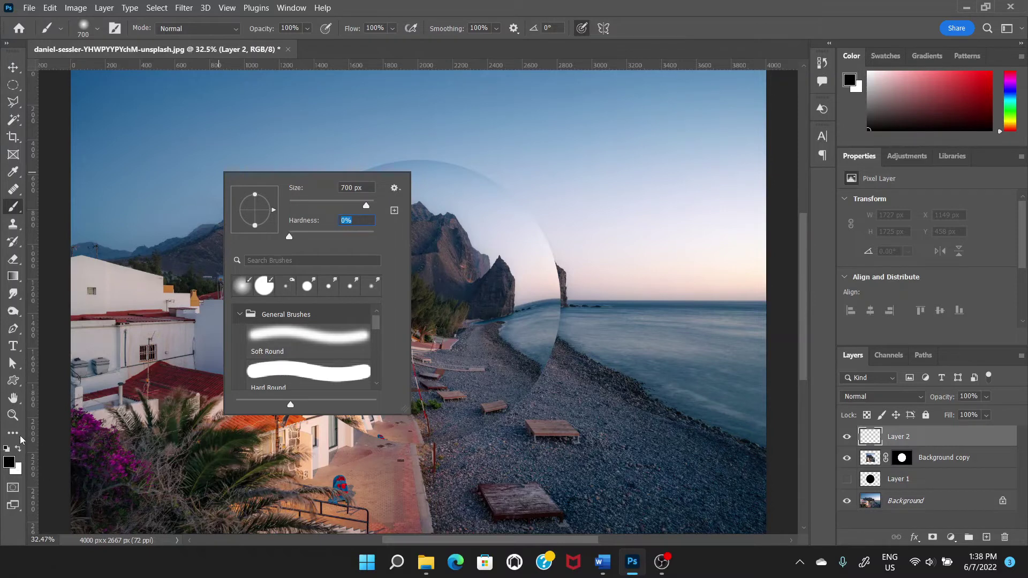
{"action": "left_click", "coordinate": [13, 463]}
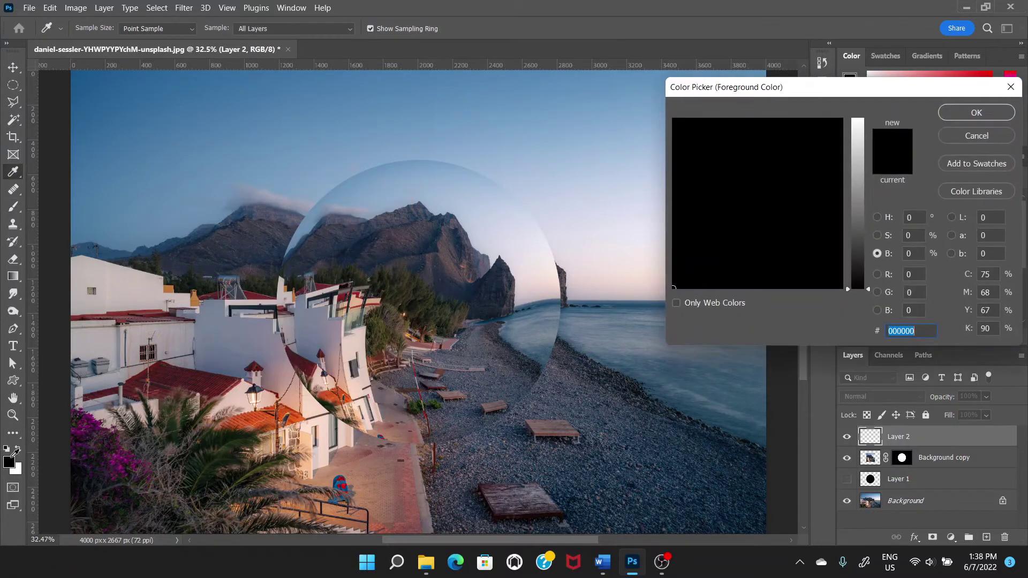
{"action": "left_click", "coordinate": [975, 111]}
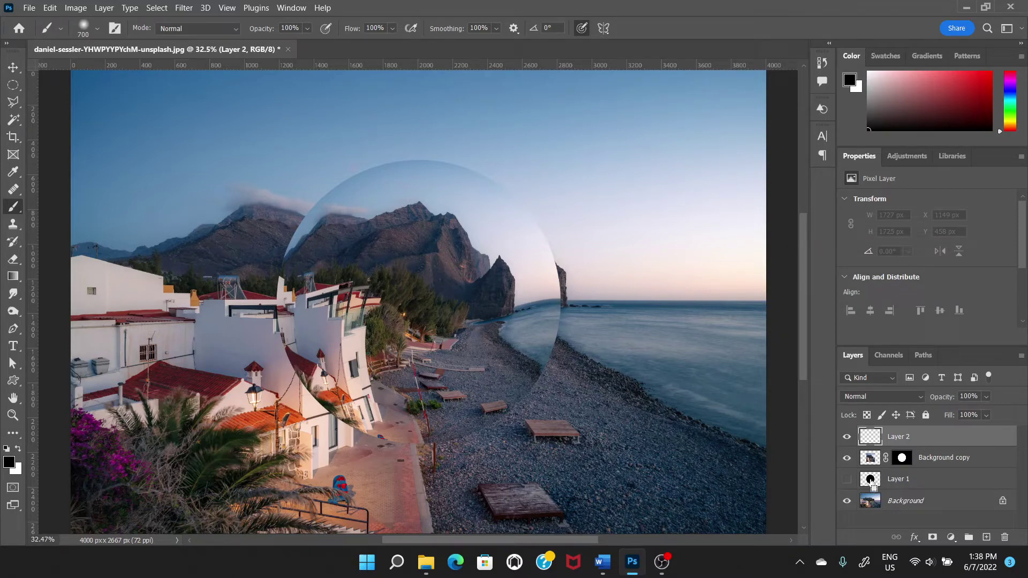
- Load the circle layer's outline as a selection, brush black shading along the ball's lower edge, and blend the shading layer as Soft Light
{"action": "left_click", "coordinate": [870, 479], "text": "ctrl"}
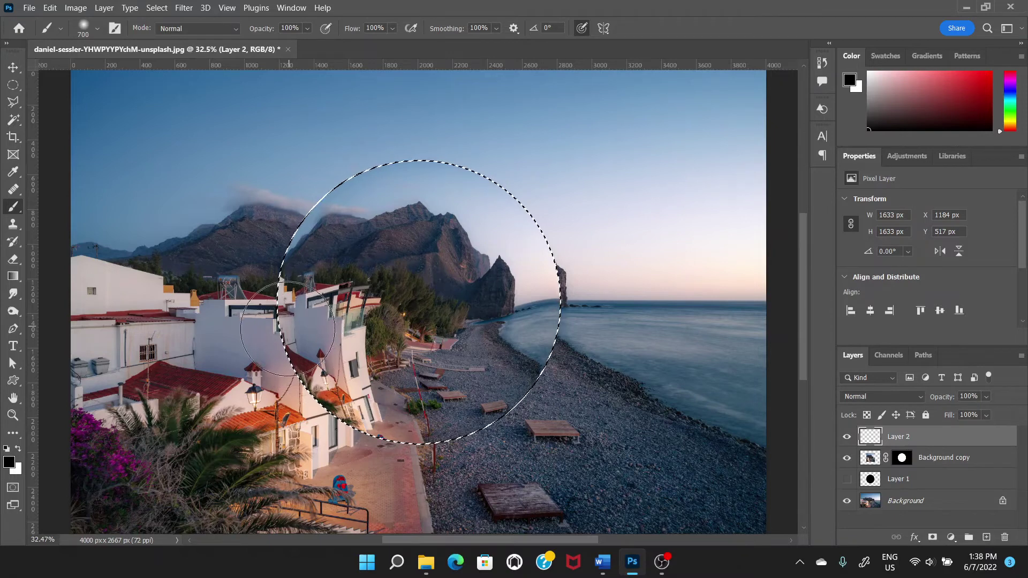
{"action": "mouse_move", "coordinate": [346, 424]}
{"action": "left_mouse_down"}
{"action": "mouse_move", "coordinate": [433, 467]}
{"action": "mouse_move", "coordinate": [505, 462]}
{"action": "mouse_move", "coordinate": [633, 414]}
{"action": "mouse_move", "coordinate": [684, 354]}
{"action": "left_mouse_up"}
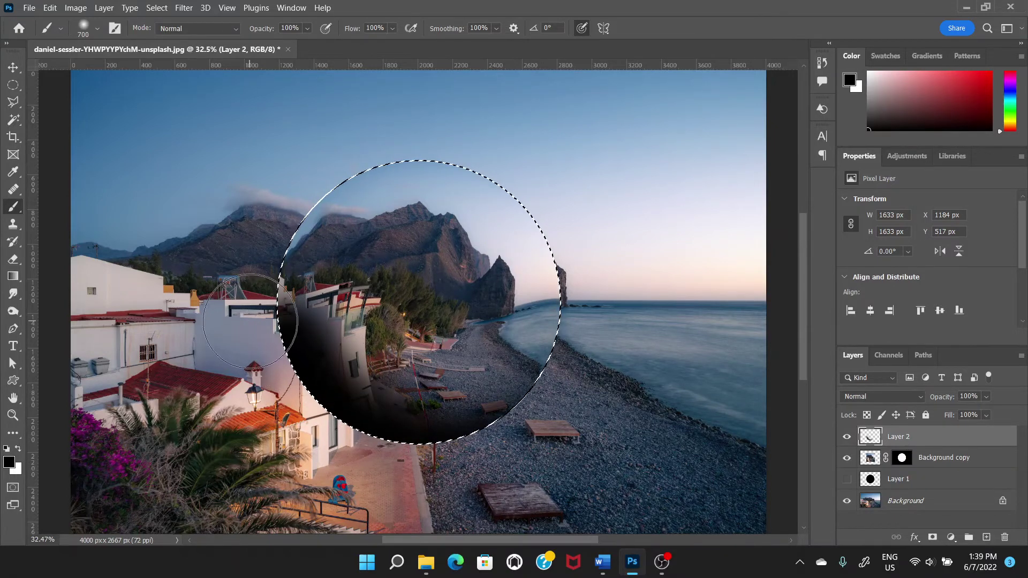
{"action": "left_click", "coordinate": [499, 441]}
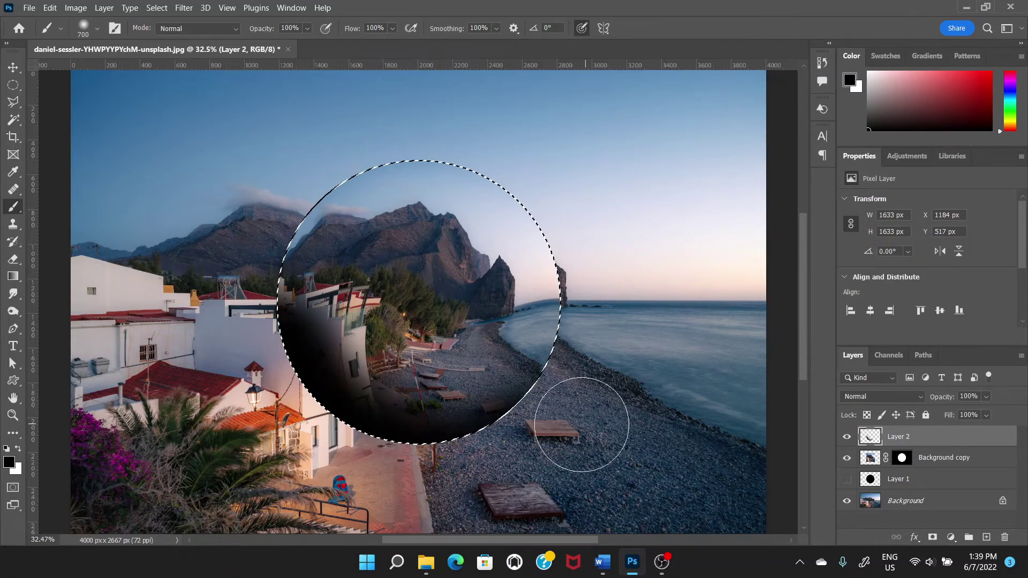
{"action": "left_click", "coordinate": [920, 400]}
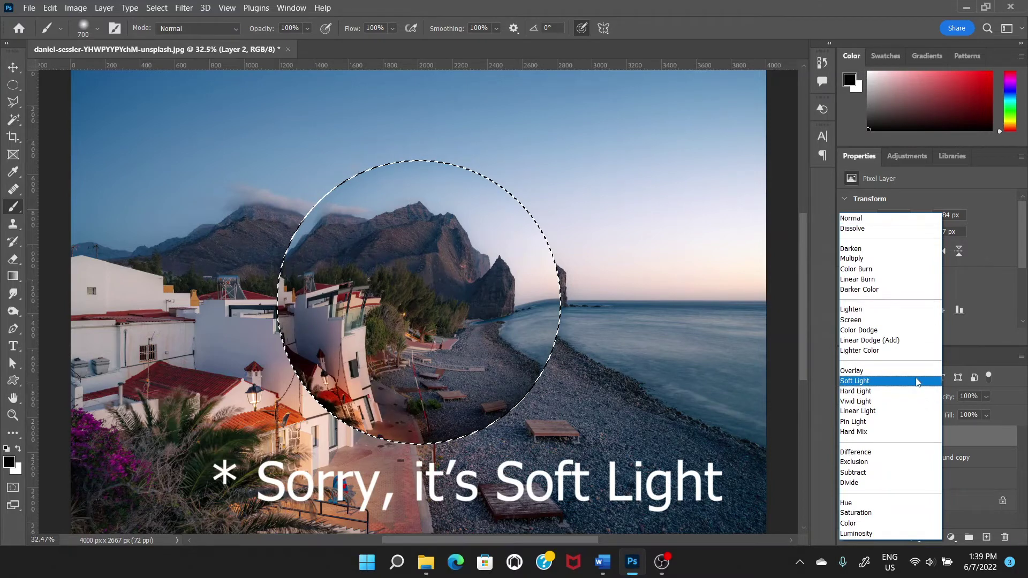
{"action": "left_click", "coordinate": [918, 382]}
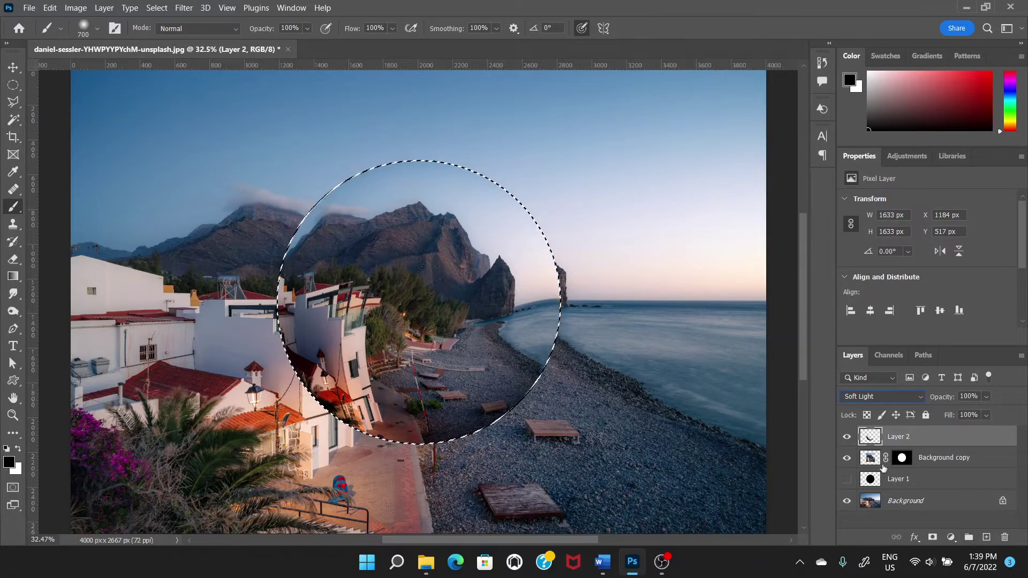
- Open the Background copy's layer style and enable Inner Glow
{"action": "left_click", "coordinate": [996, 461]}
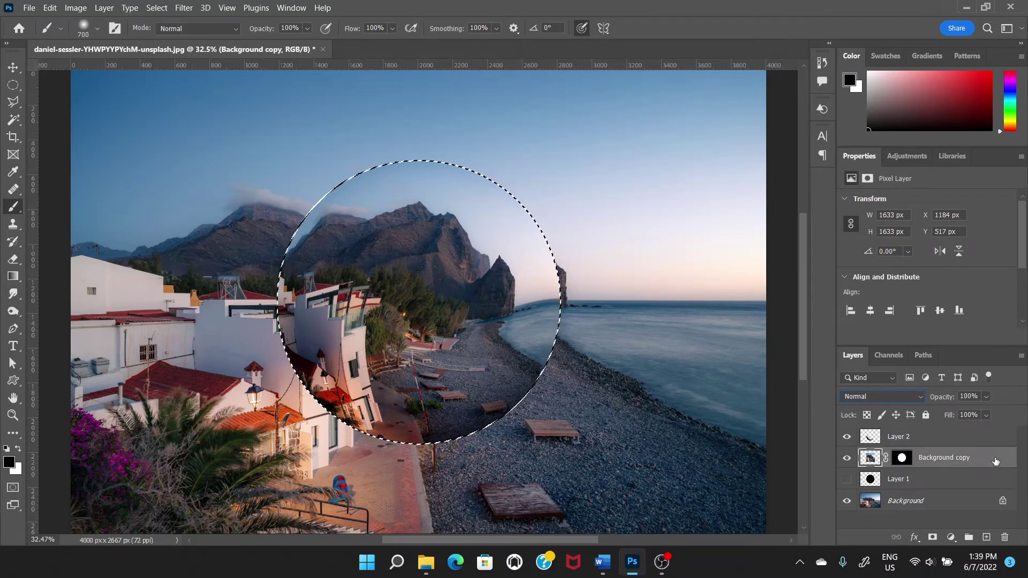
{"action": "double_click", "coordinate": [870, 460]}
{"action": "left_click_drag", "start_coordinate": [618, 113], "coordinate": [657, 76]}
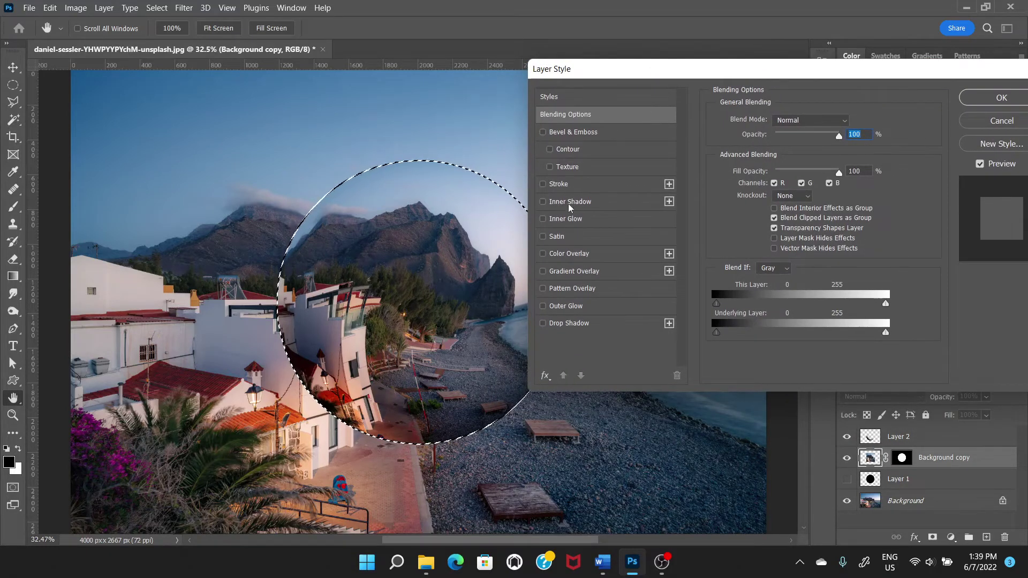
{"action": "left_click", "coordinate": [586, 221]}
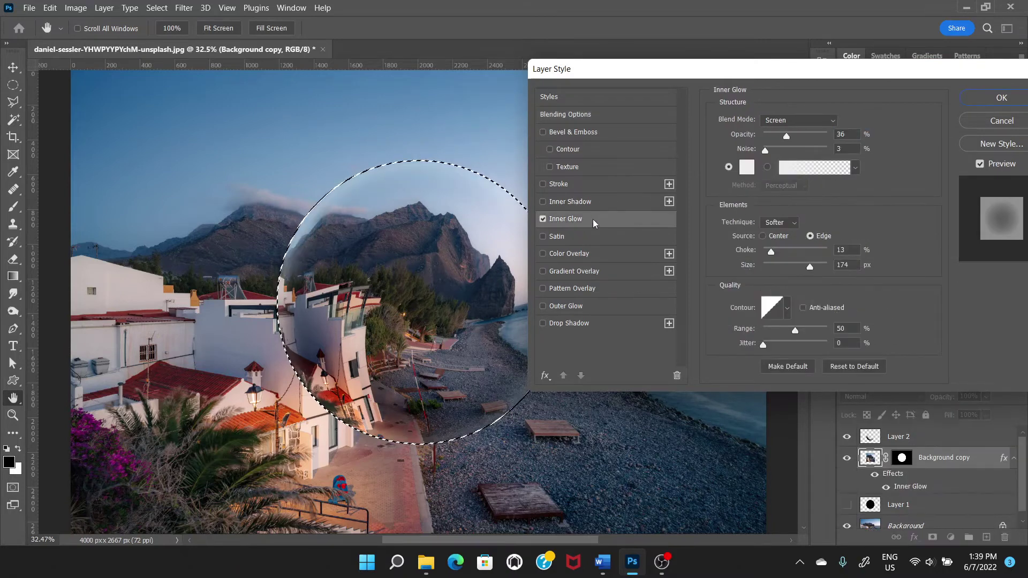
{"action": "left_click_drag", "start_coordinate": [661, 76], "coordinate": [656, 53]}
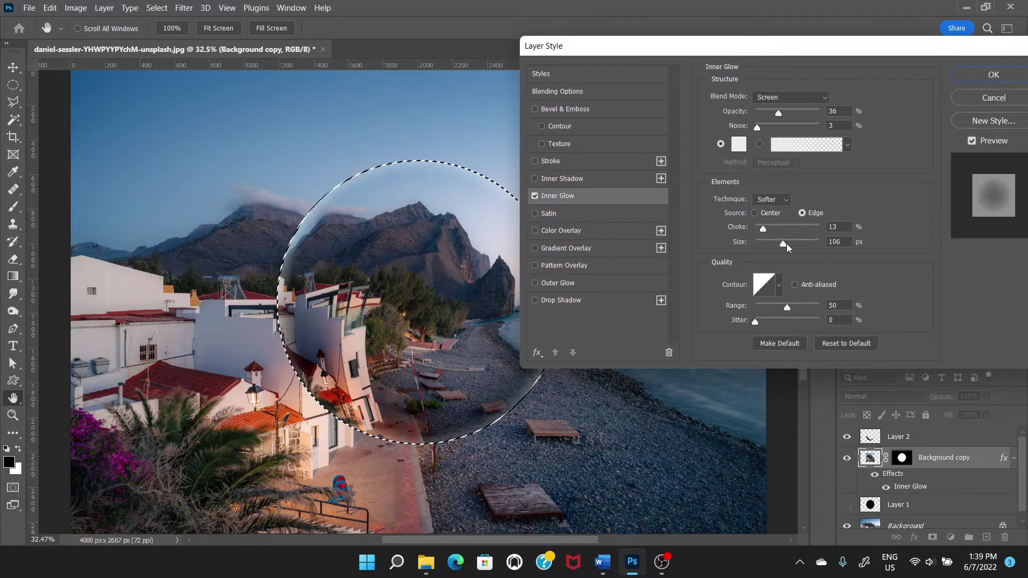
- Apply the Inner Glow with 42% opacity, 23% choke and a size of 174 px
{"action": "left_click_drag", "start_coordinate": [786, 246], "coordinate": [770, 231]}
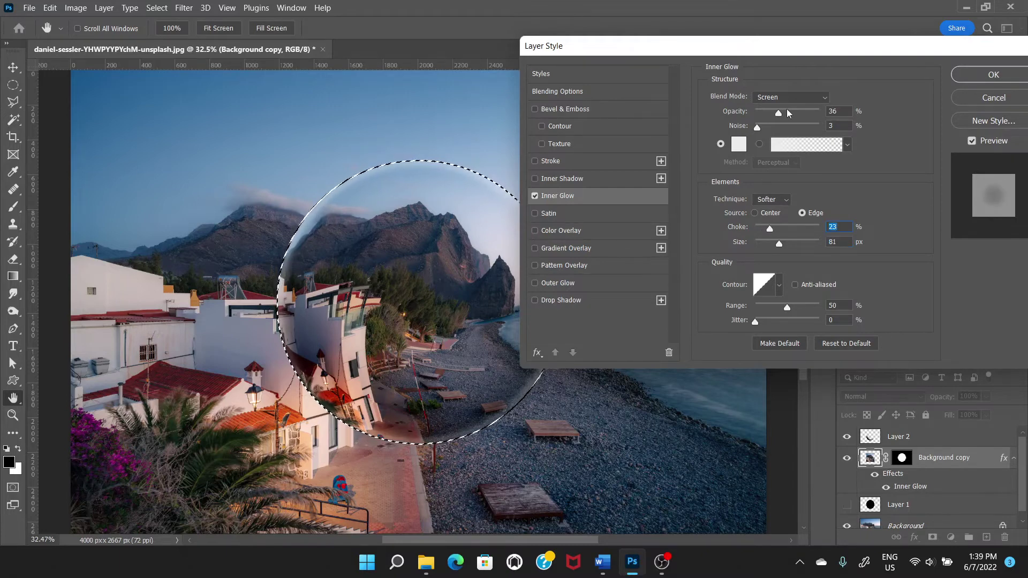
{"action": "left_click_drag", "start_coordinate": [778, 114], "coordinate": [813, 113]}
{"action": "left_click_drag", "start_coordinate": [814, 113], "coordinate": [783, 123]}
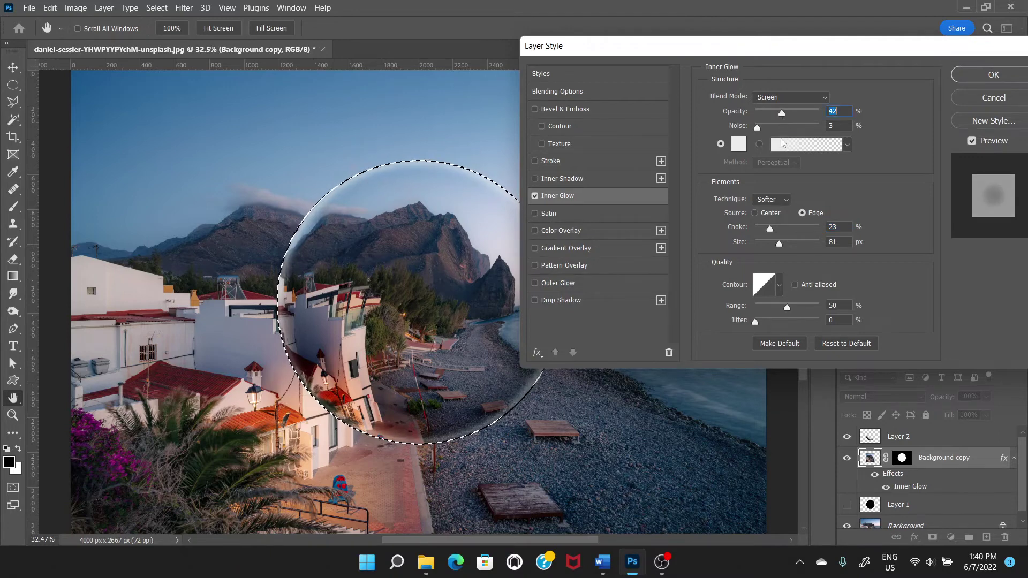
{"action": "left_click_drag", "start_coordinate": [780, 240], "coordinate": [803, 245]}
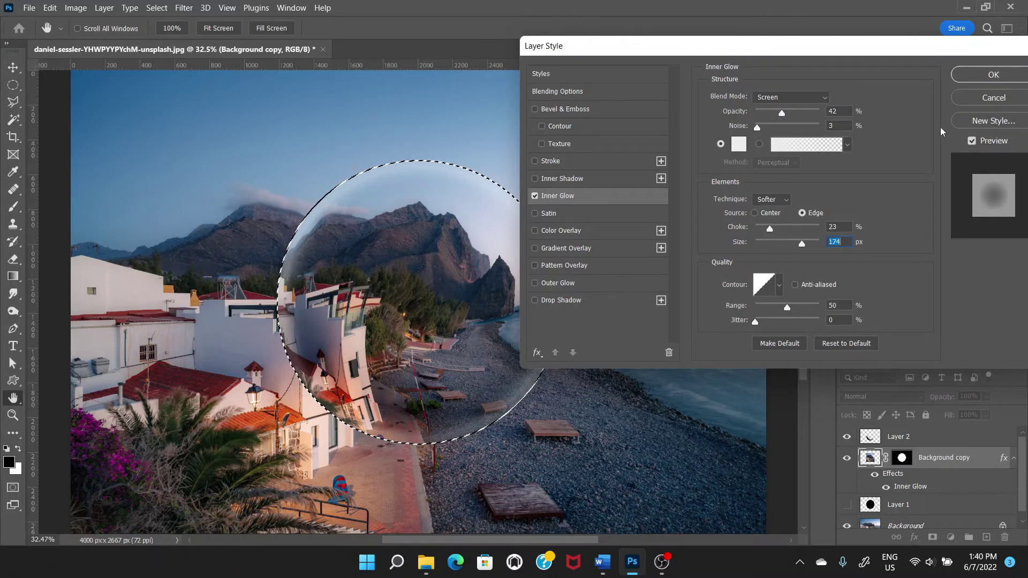
{"action": "left_click", "coordinate": [978, 75]}
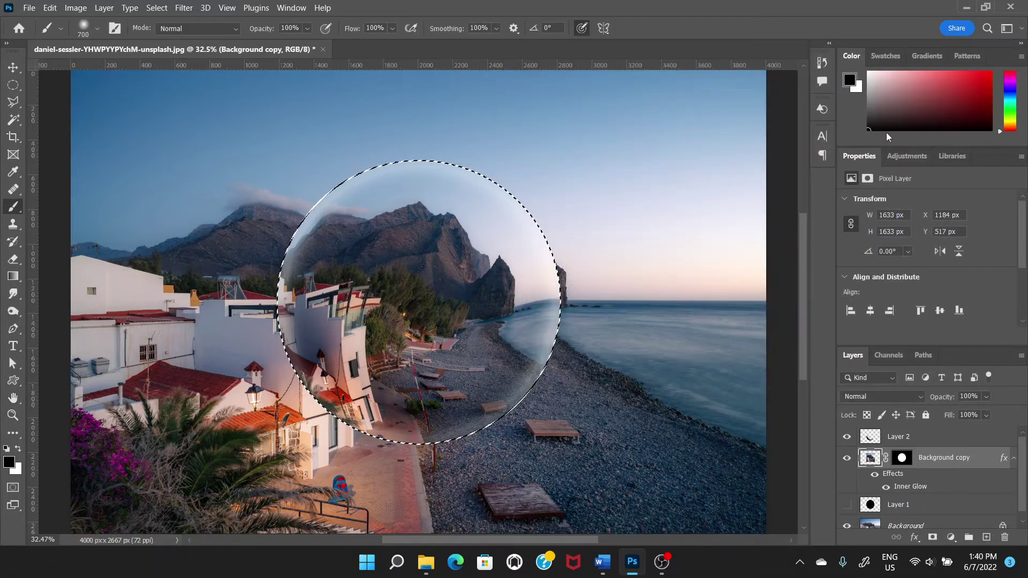
- Add a new layer above Layer 2 and paint a soft white highlight in the ball's upper right part
{"action": "left_click", "coordinate": [991, 440]}
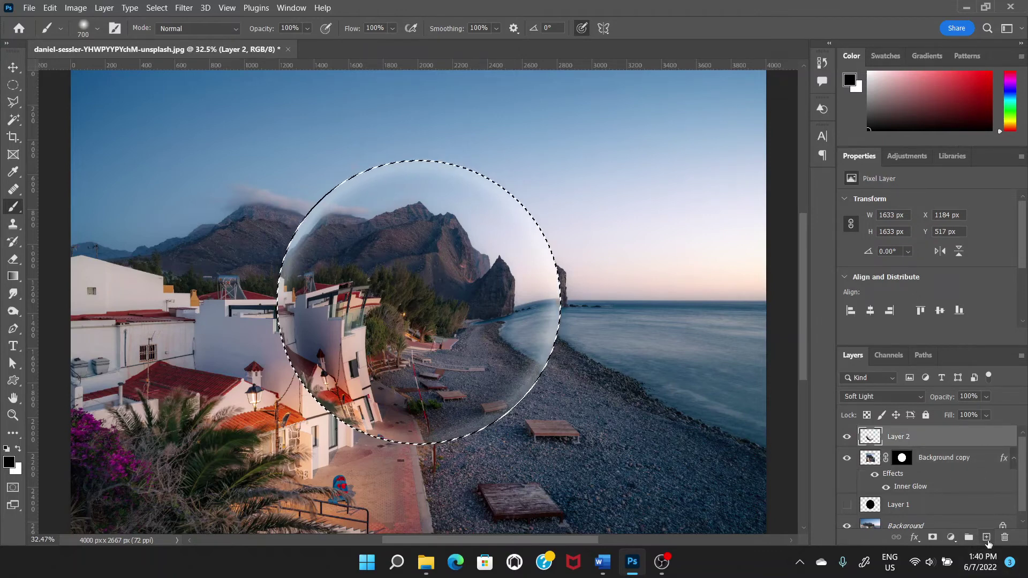
{"action": "left_click", "coordinate": [986, 537]}
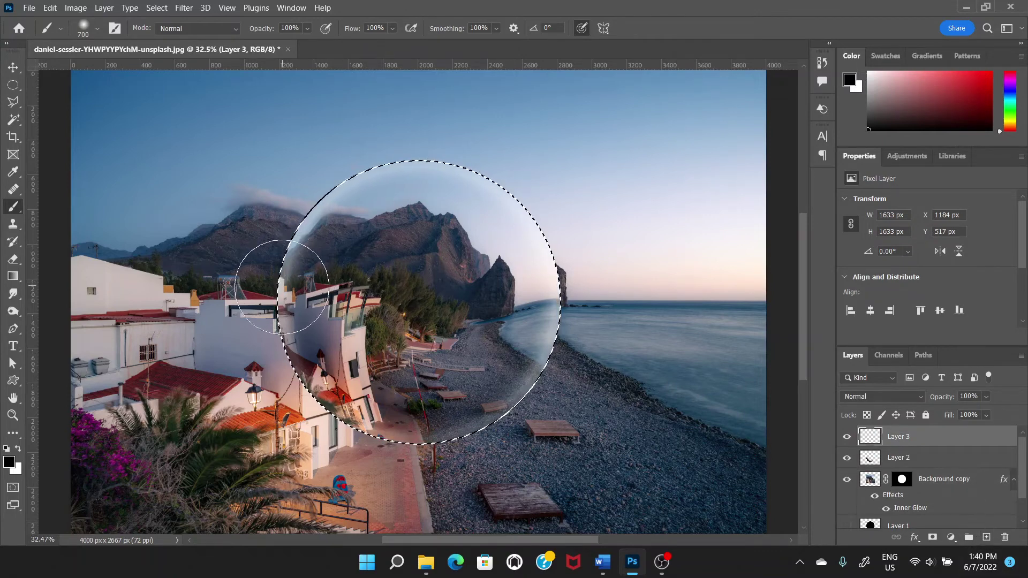
{"action": "left_click", "coordinate": [17, 453]}
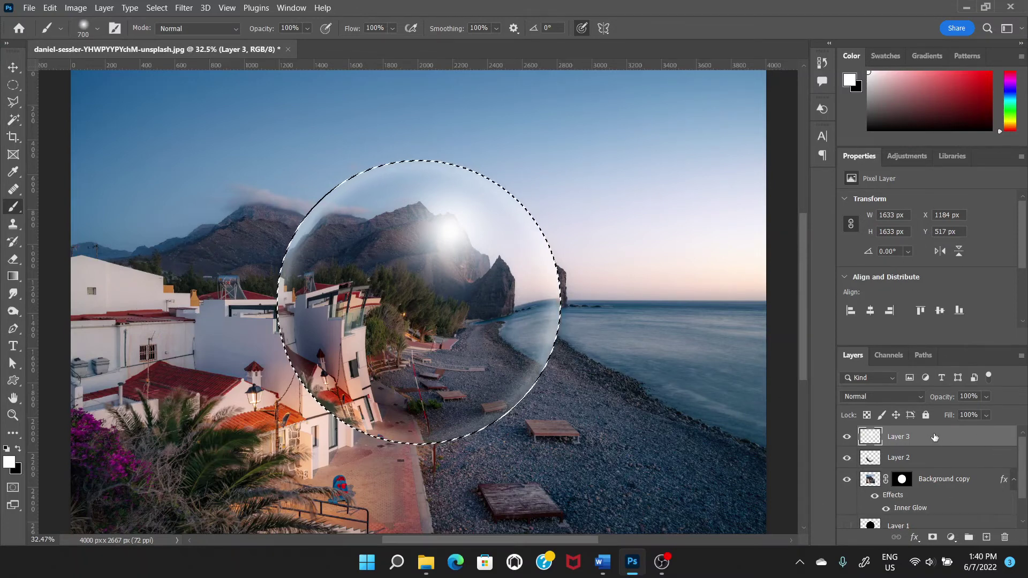
- Lower the white highlight layer's opacity to 80% and deselect the circle
{"action": "left_click", "coordinate": [988, 397]}
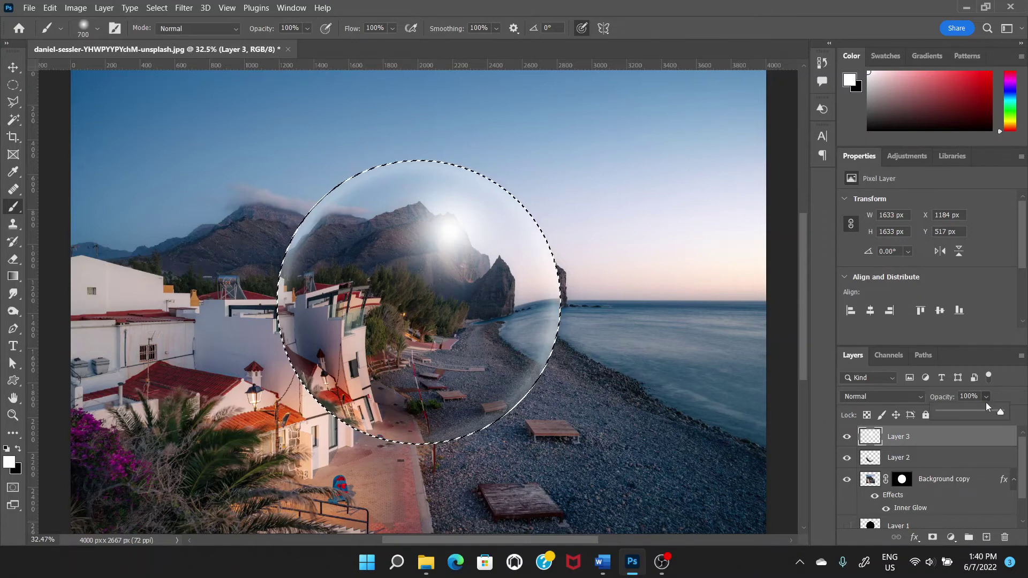
{"action": "left_click_drag", "start_coordinate": [1004, 415], "coordinate": [993, 417]}
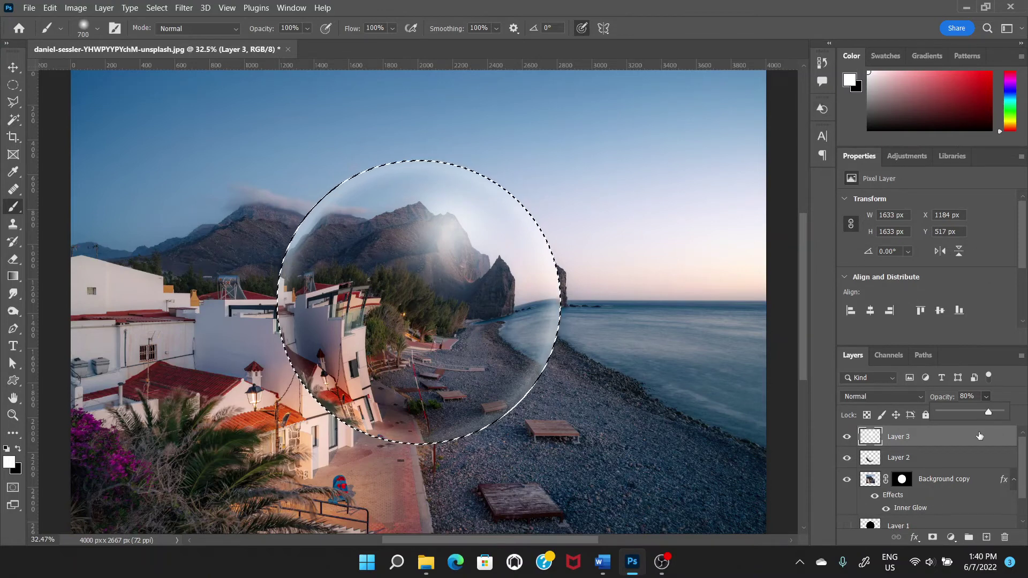
{"action": "key", "text": "ctrl+d"}
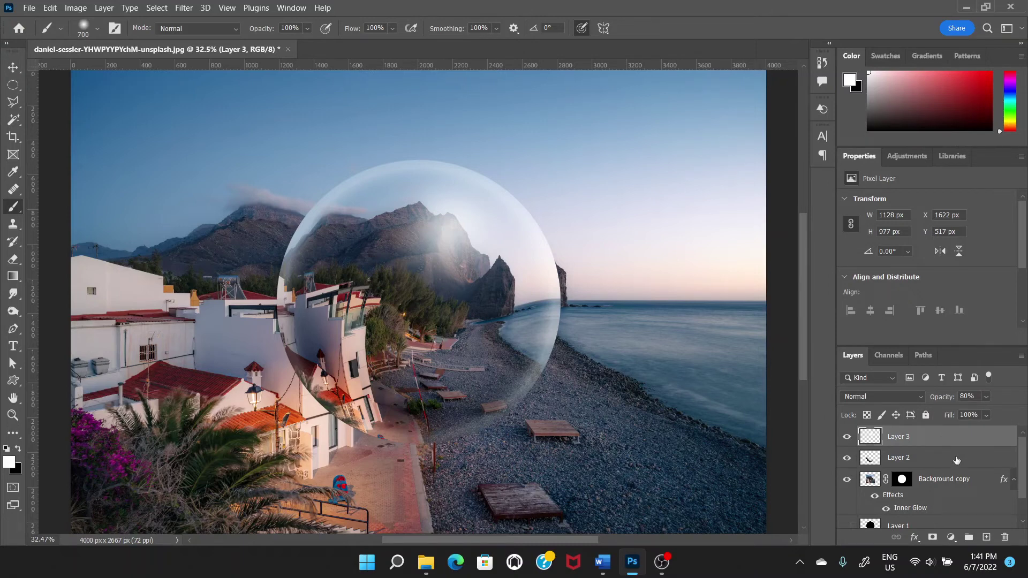
- Add a new top layer and stamp one soft black dab on it with a 1300 px brush
{"action": "mouse_move", "coordinate": [1022, 459]}
{"action": "left_mouse_down"}
{"action": "mouse_move", "coordinate": [1022, 470]}
{"action": "mouse_move", "coordinate": [1022, 457]}
{"action": "left_mouse_up"}
{"action": "left_click", "coordinate": [987, 539]}
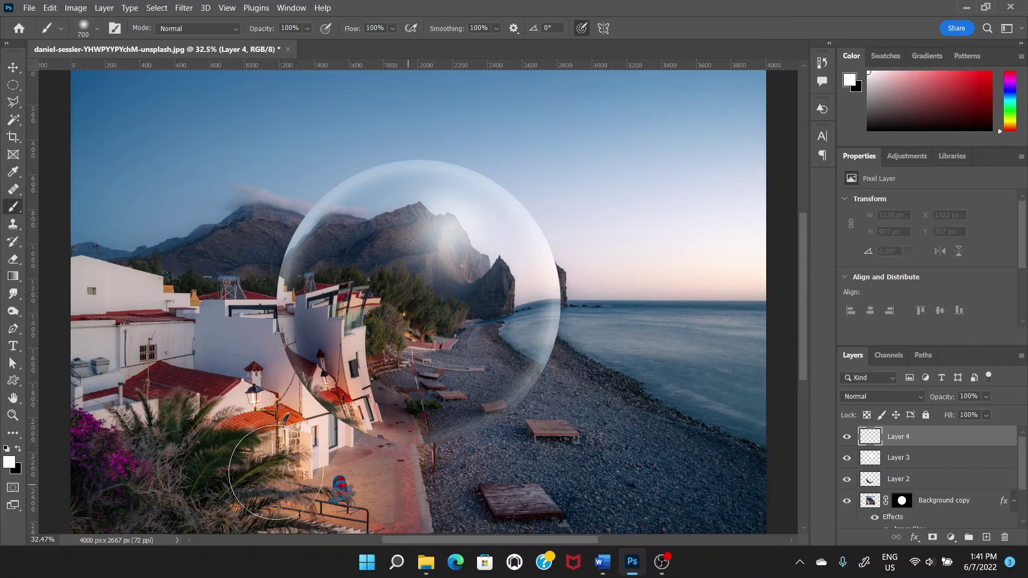
{"action": "left_click", "coordinate": [19, 450]}
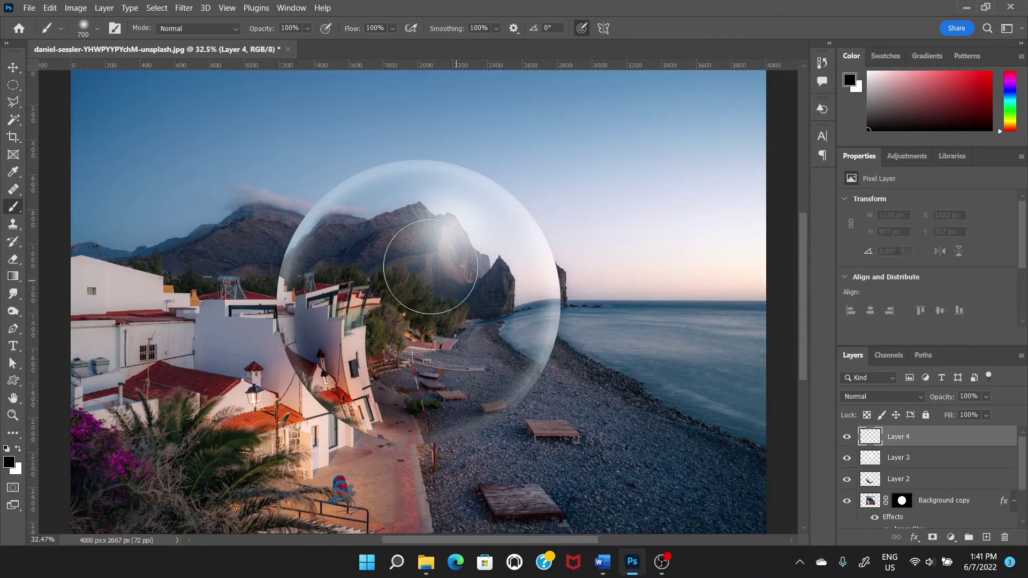
{"action": "key", "text": "bracketright"}
{"action": "key", "text": "bracketright"}
{"action": "key", "text": "bracketright"}
{"action": "key", "text": "bracketright"}
{"action": "key", "text": "bracketright"}
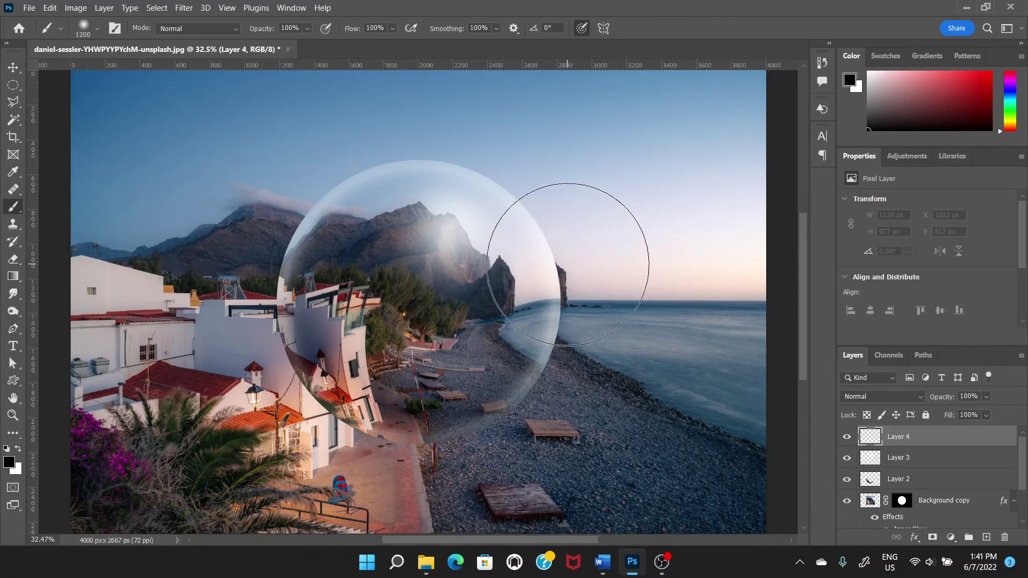
{"action": "key", "text": "bracketright"}
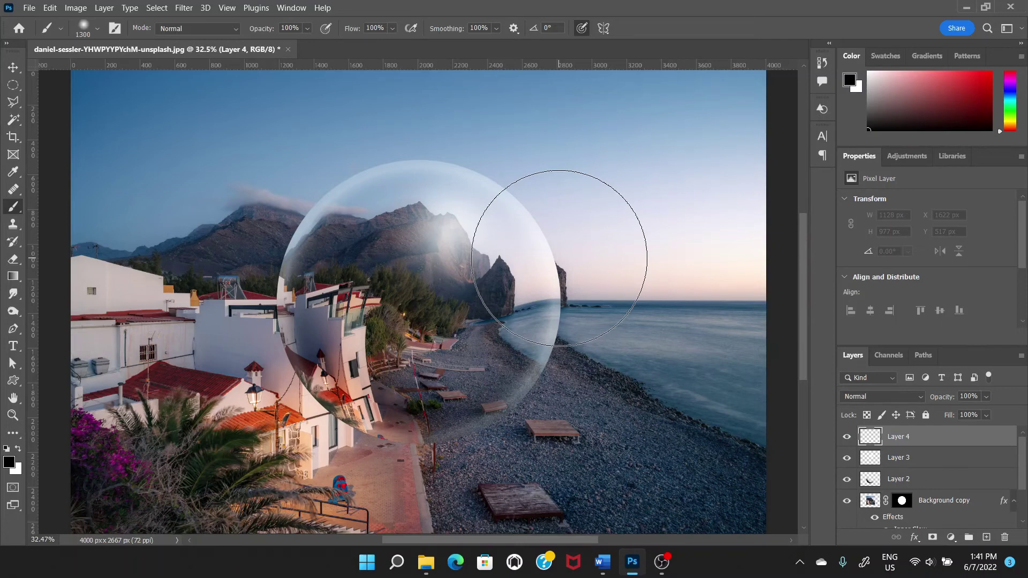
{"action": "left_click", "coordinate": [559, 257]}
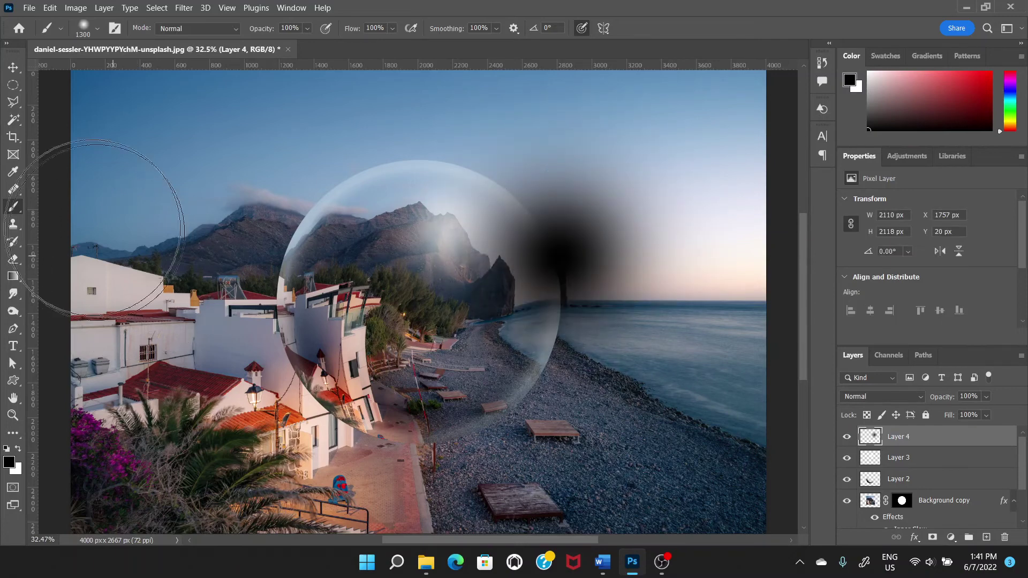
- Flatten the black dab into a shadow of about 2087 × 552 px and place it just beneath the ball
{"action": "left_click", "coordinate": [12, 67]}
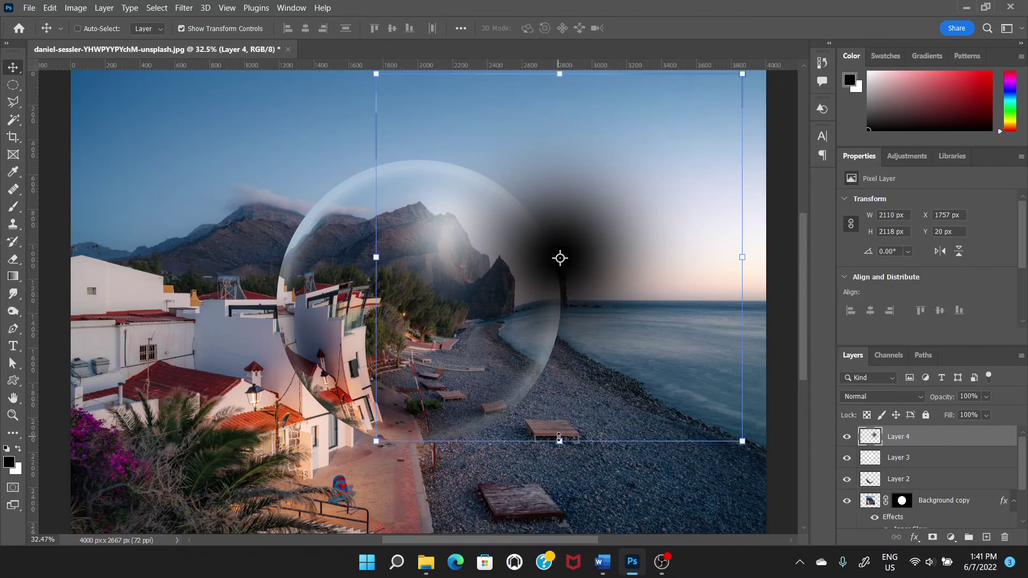
{"action": "left_click_drag", "start_coordinate": [559, 440], "coordinate": [585, 205]}
{"action": "left_click_drag", "start_coordinate": [587, 155], "coordinate": [487, 447]}
{"action": "left_click_drag", "start_coordinate": [446, 376], "coordinate": [447, 420]}
{"action": "left_click_drag", "start_coordinate": [487, 463], "coordinate": [459, 474]}
{"action": "left_click_drag", "start_coordinate": [409, 427], "coordinate": [409, 438]}
{"action": "left_click_drag", "start_coordinate": [478, 476], "coordinate": [479, 474]}
{"action": "key", "text": "Return"}
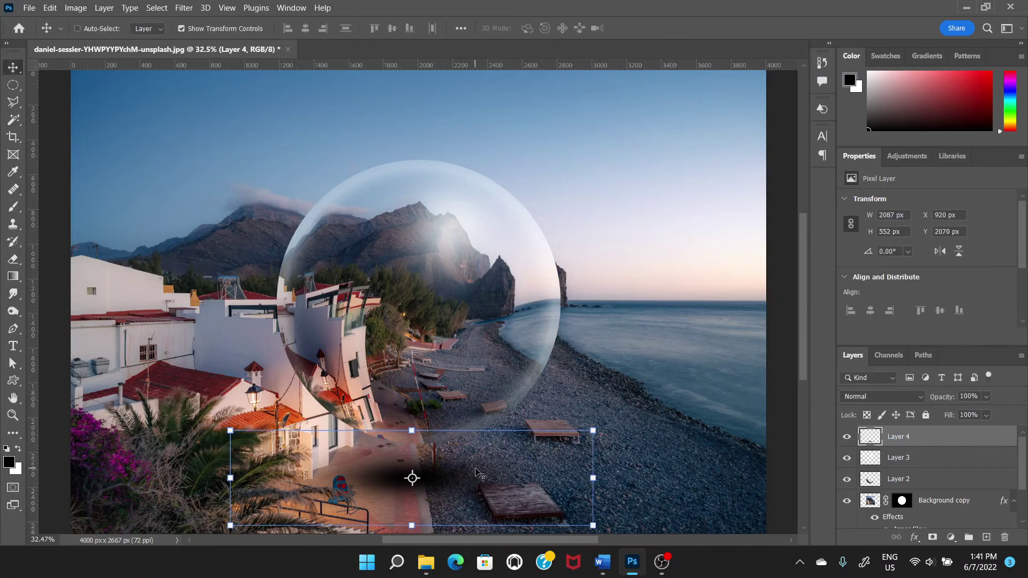
- Reduce the shadow layer's opacity to 55%
{"action": "left_click", "coordinate": [985, 399]}
{"action": "left_click", "coordinate": [978, 412]}
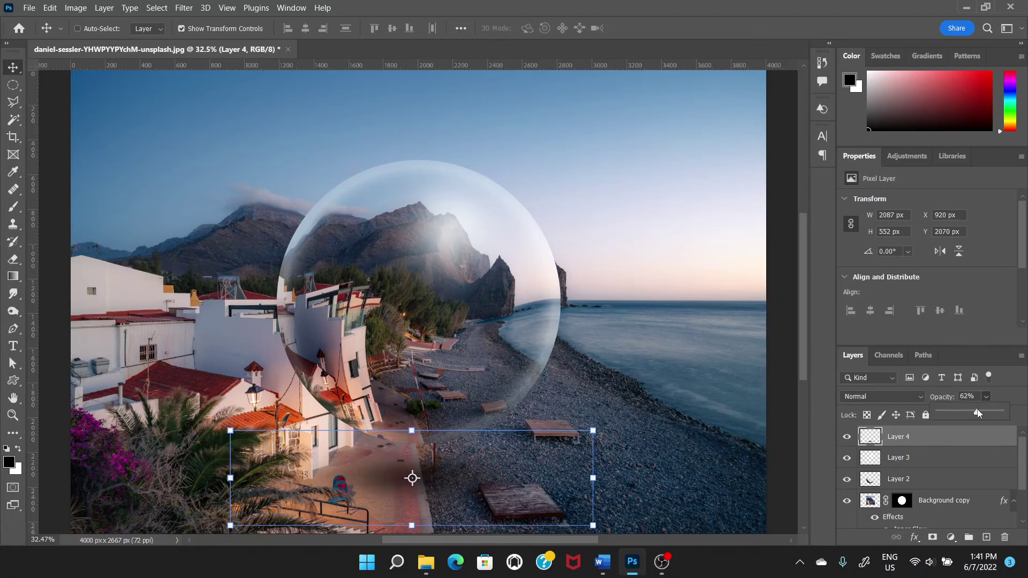
{"action": "left_click_drag", "start_coordinate": [978, 413], "coordinate": [975, 412]}
- Activate the Elliptical Marquee tool
{"action": "left_click", "coordinate": [14, 86]}
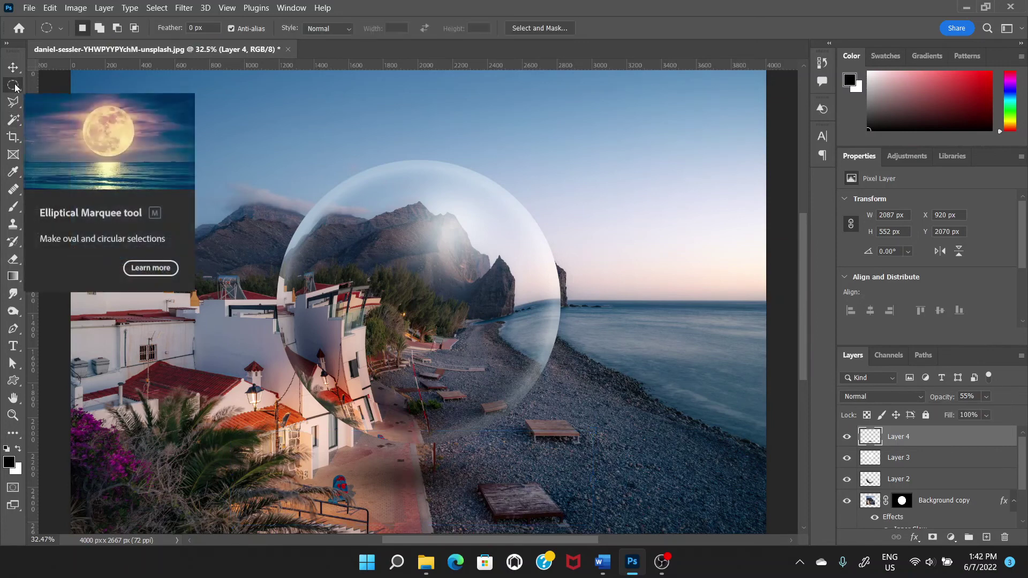